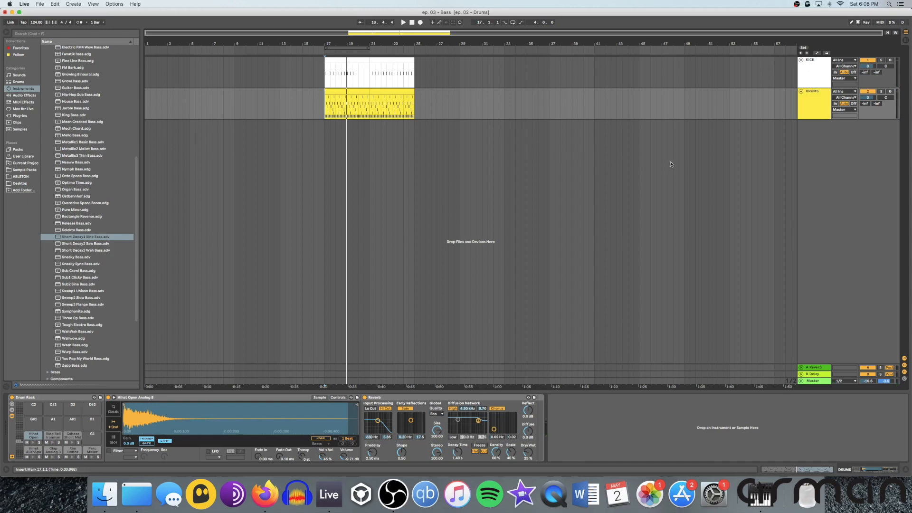
right_click(818, 142)
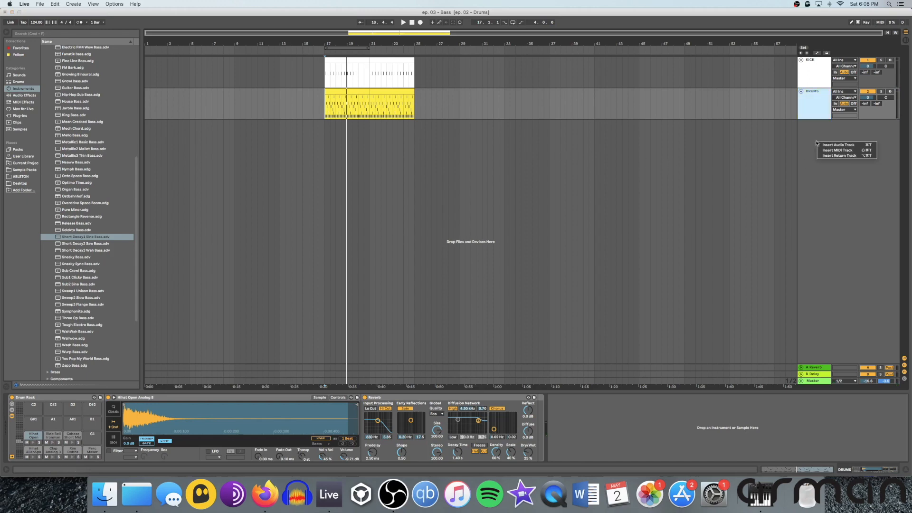
click(840, 151)
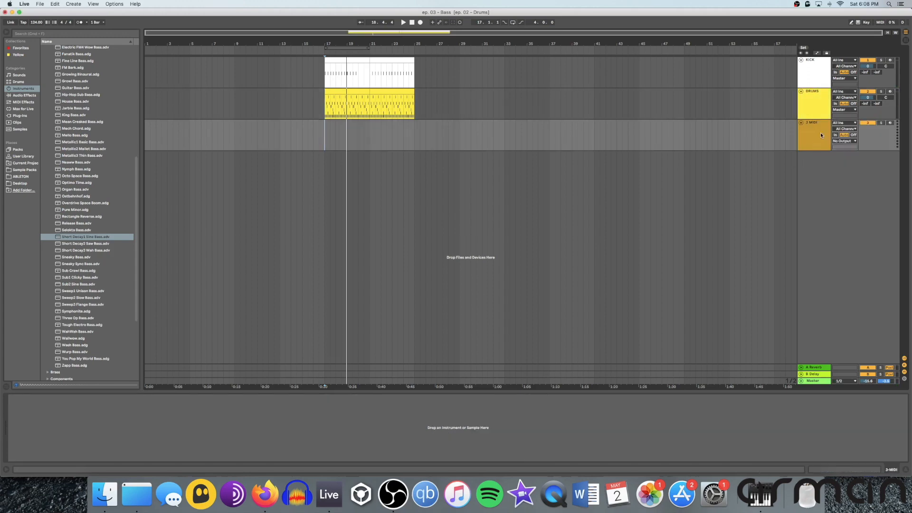
key(Delete)
Add the default Operator instrument as a new MIDI track below the DRUMS track
scroll(110, 102, up, 10)
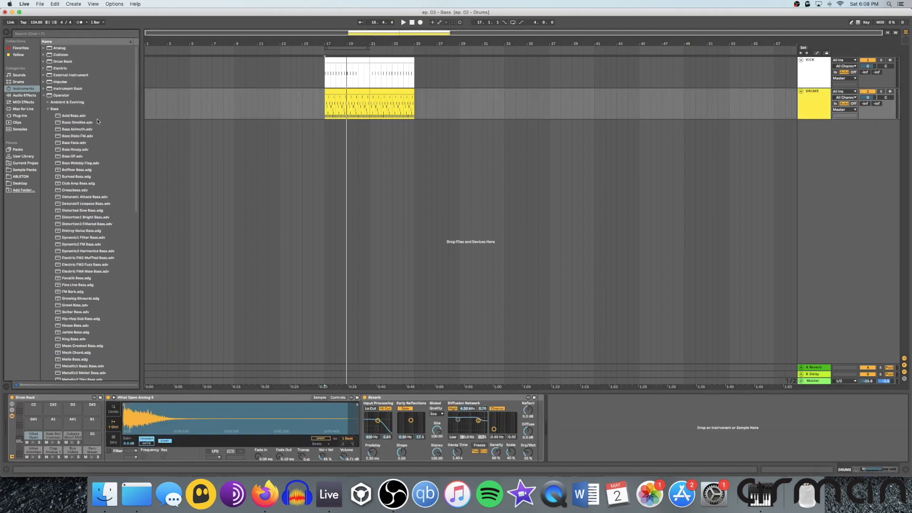
click(44, 95)
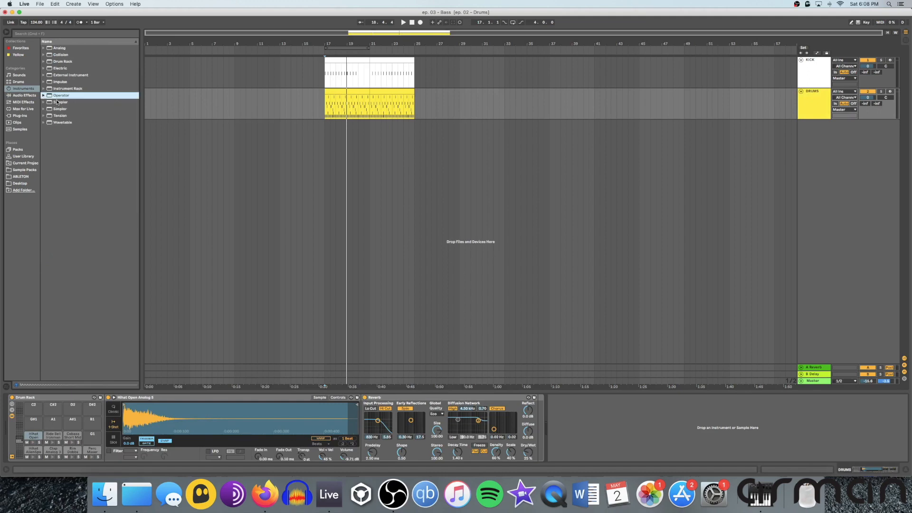
drag(52, 99, 340, 139)
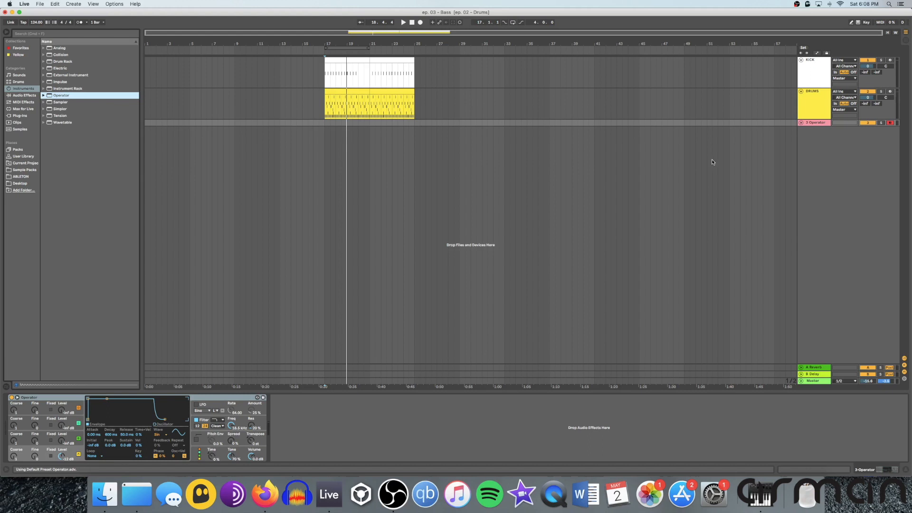
Unfold the new Operator track, rename it BASS, and place the insert marker on it at bar 17
click(800, 123)
click(813, 144)
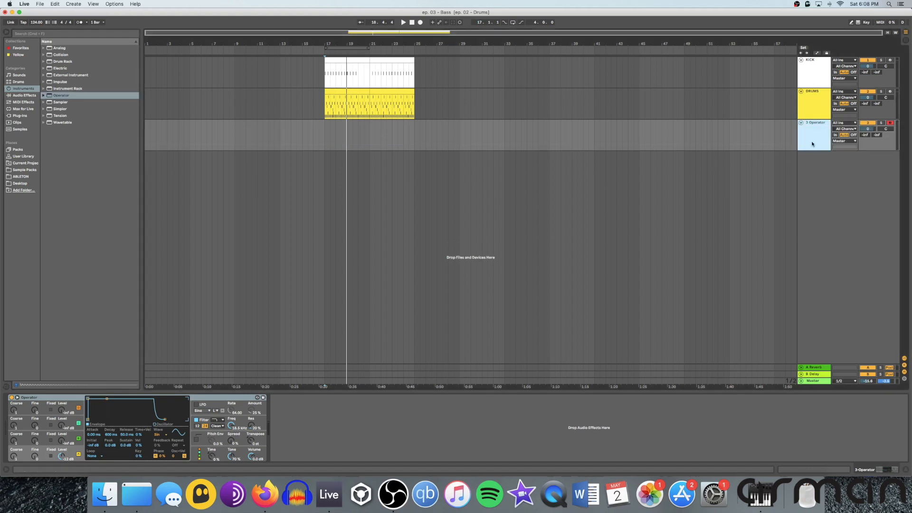
key(super+r)
text(BA)
key(Return)
click(723, 137)
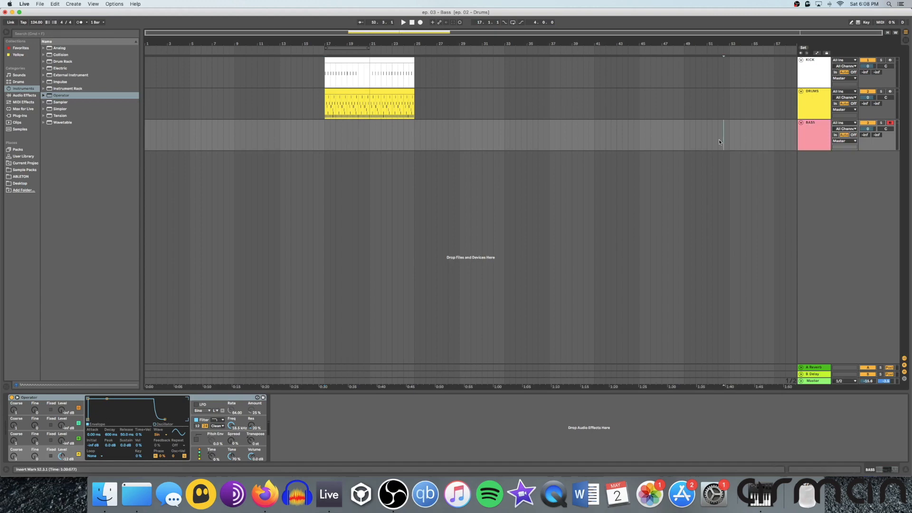
click(327, 137)
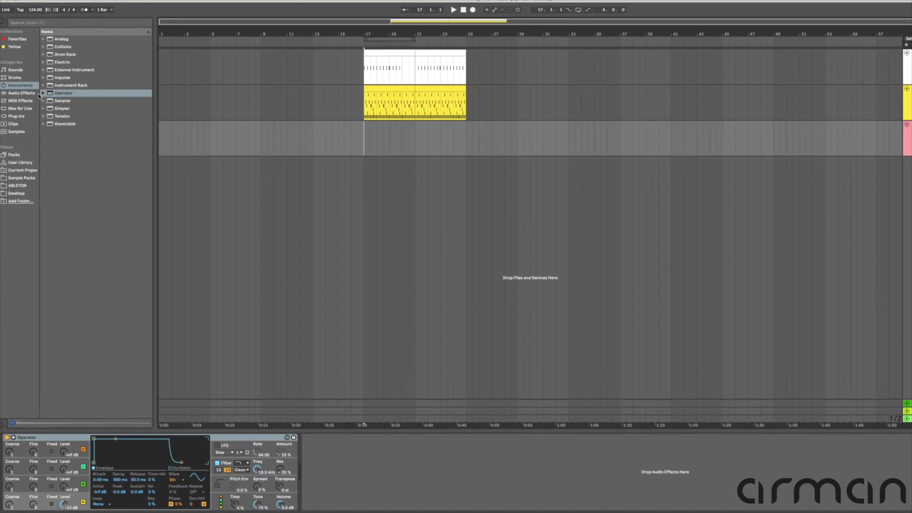
Browse Operator's Bass presets and load Short Decay1 Sine Bass onto the BASS track
click(43, 92)
click(47, 109)
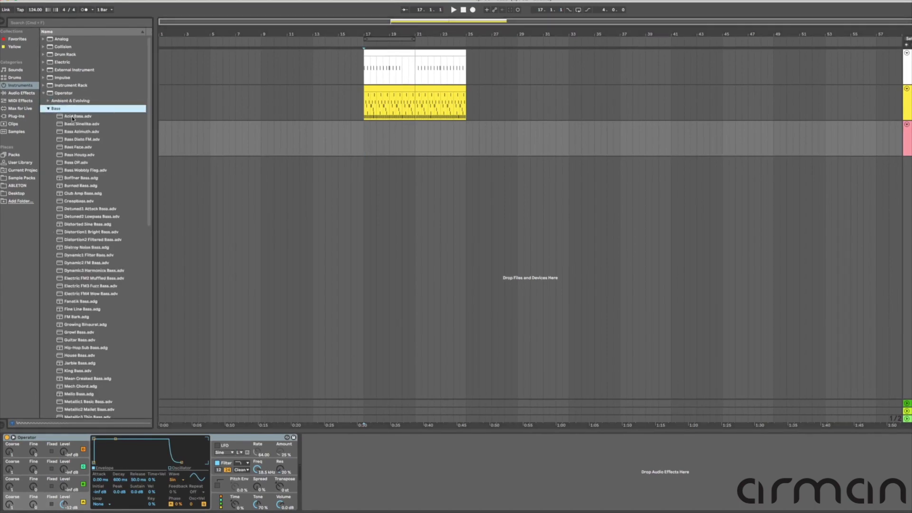
key(Down)
scroll(114, 213, down, 10)
click(115, 212)
scroll(86, 281, down, 2)
click(86, 281)
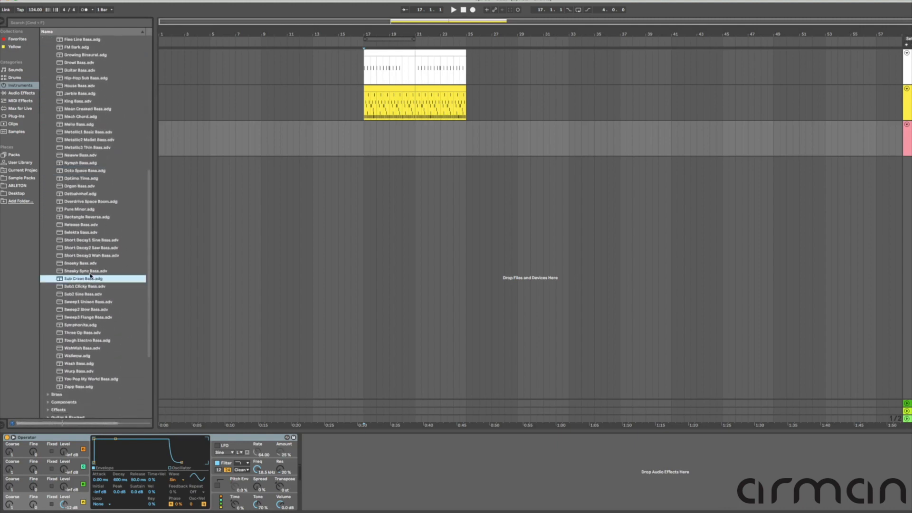
click(89, 232)
click(87, 240)
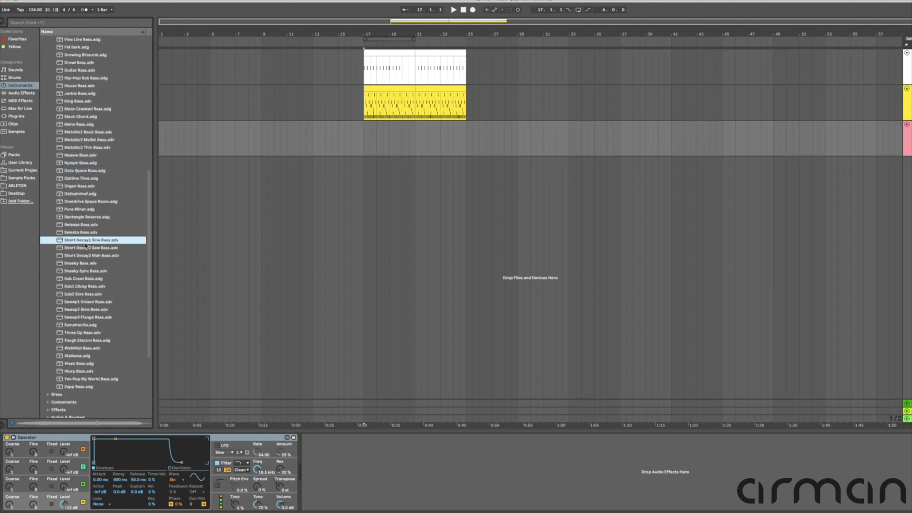
click(83, 249)
click(87, 241)
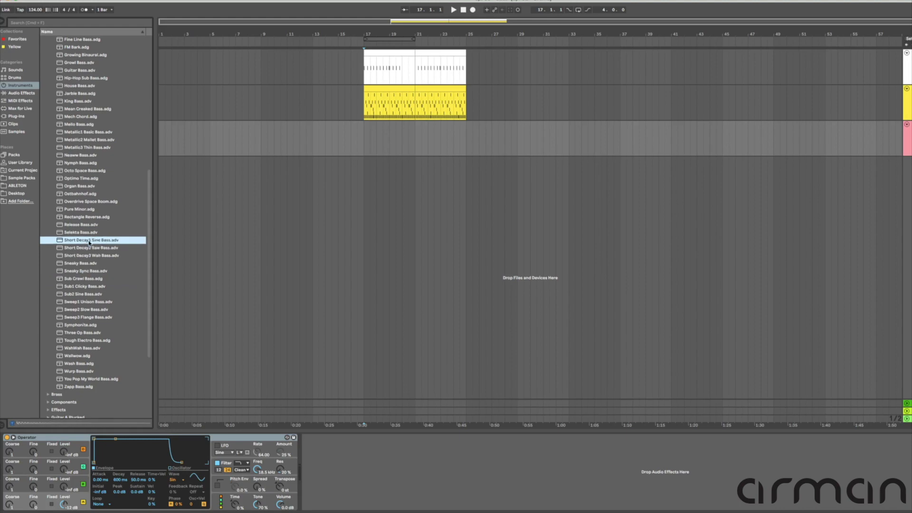
double_click(99, 241)
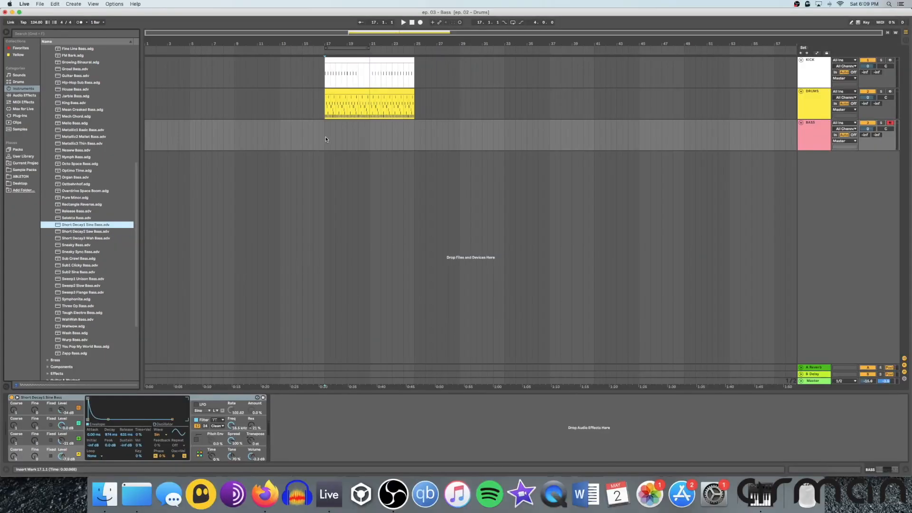
Record a four-bar bass clip of E0 notes on the BASS track, starting at bar 17
click(326, 133)
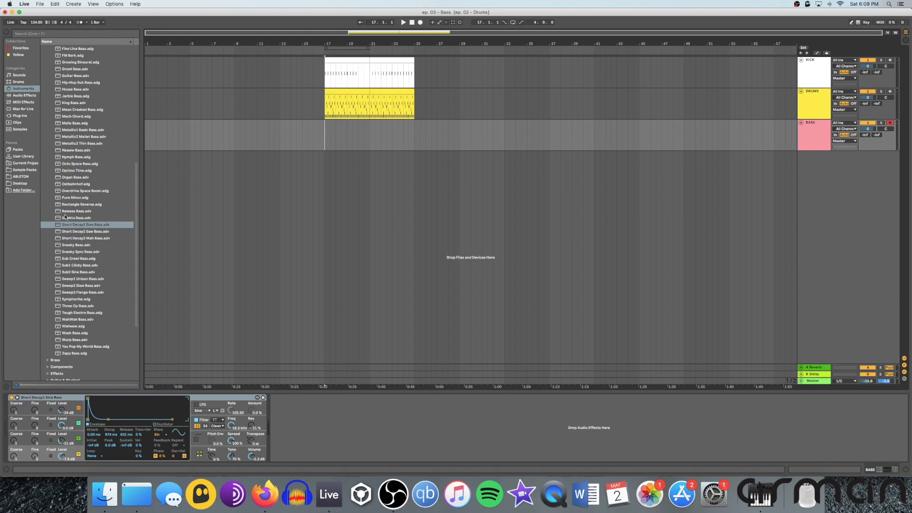
key(F9)
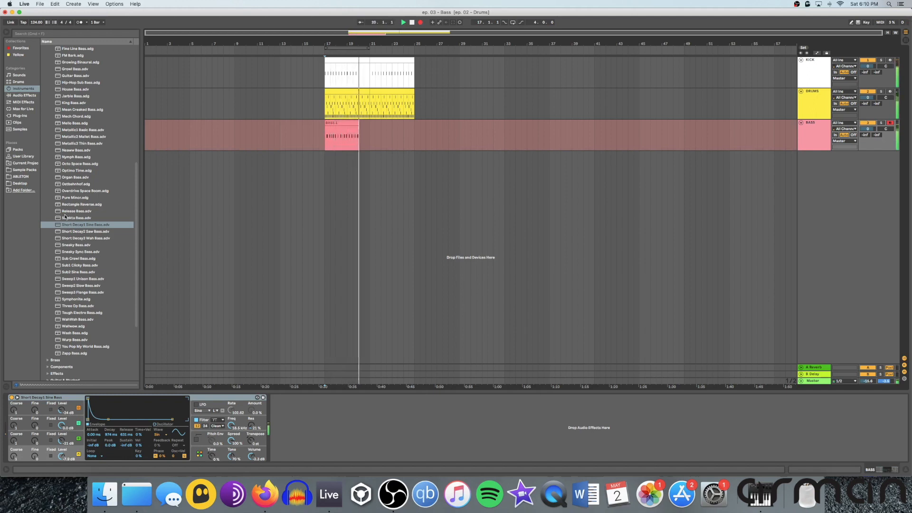
key(F9)
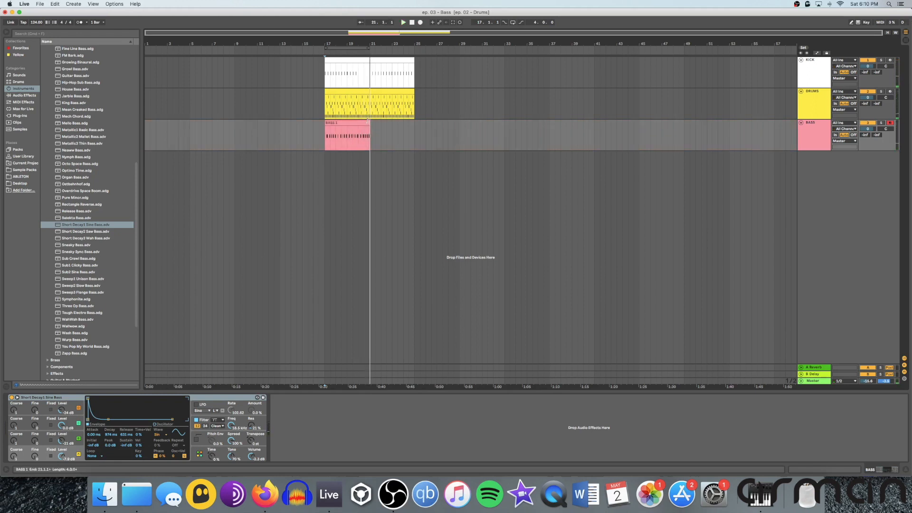
Open the recorded bass clip's notes and quantize all of them
click(350, 123)
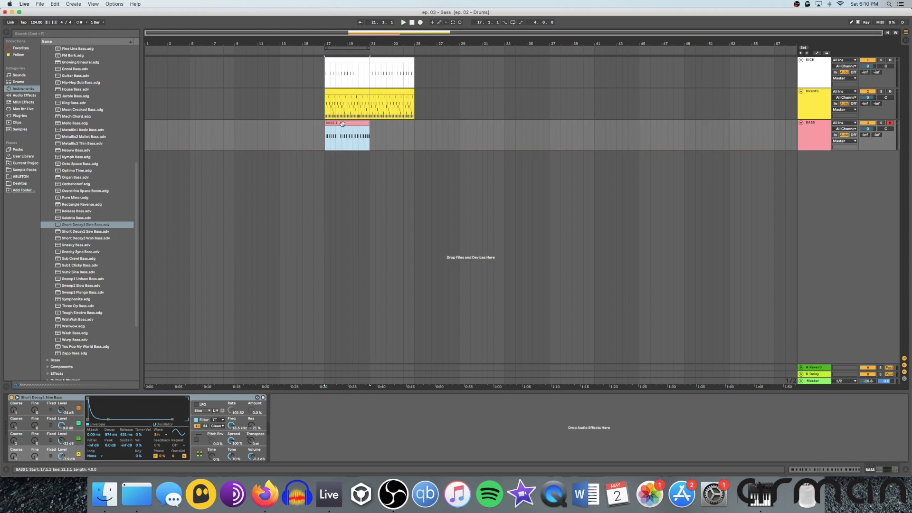
double_click(367, 135)
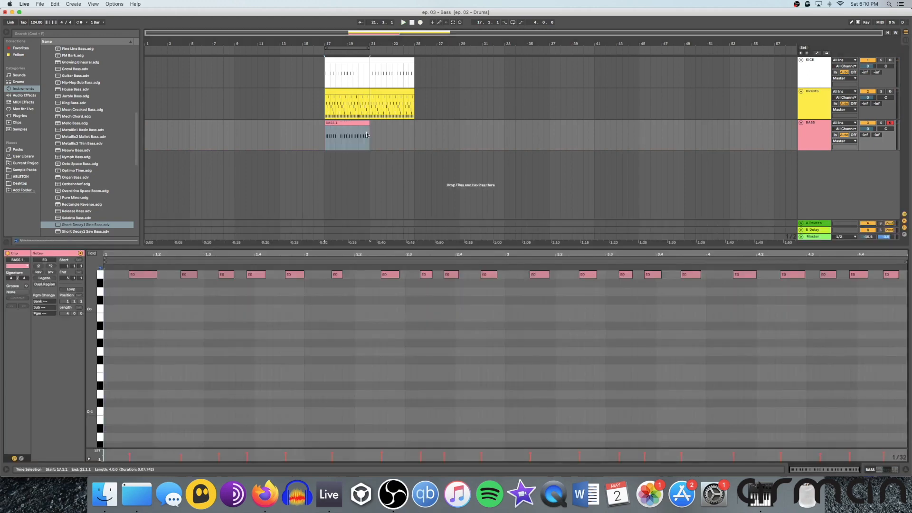
click(318, 328)
click(459, 325)
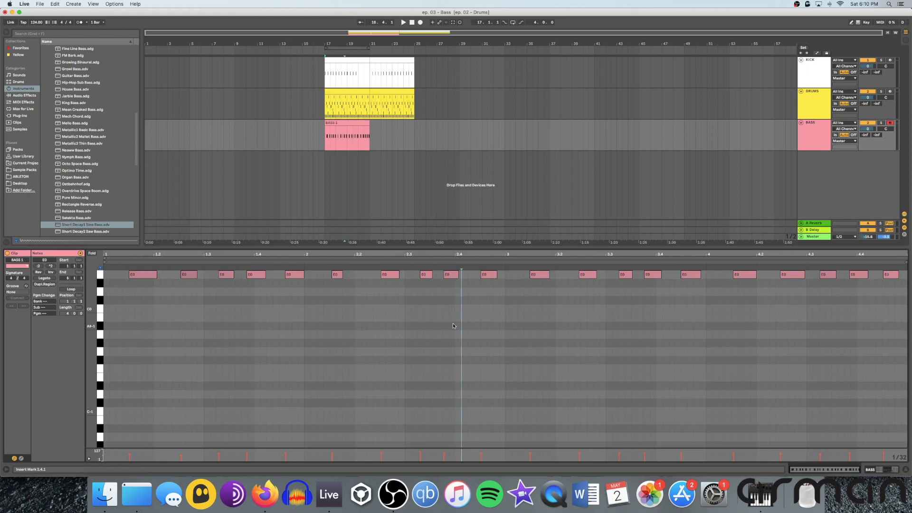
key(super+a)
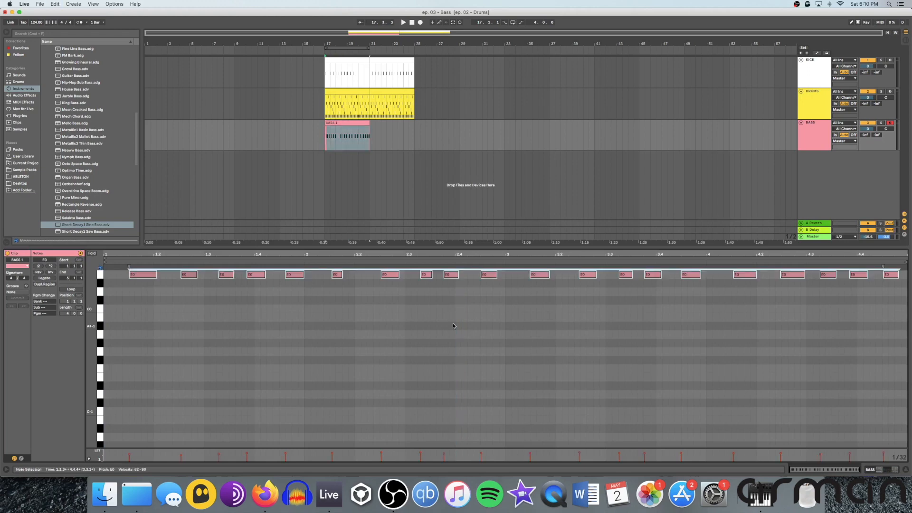
key(super+u)
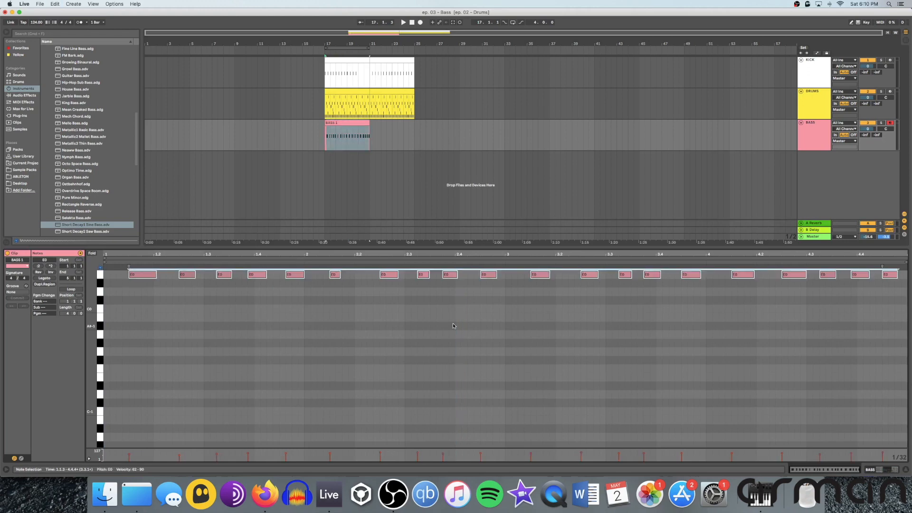
click(451, 325)
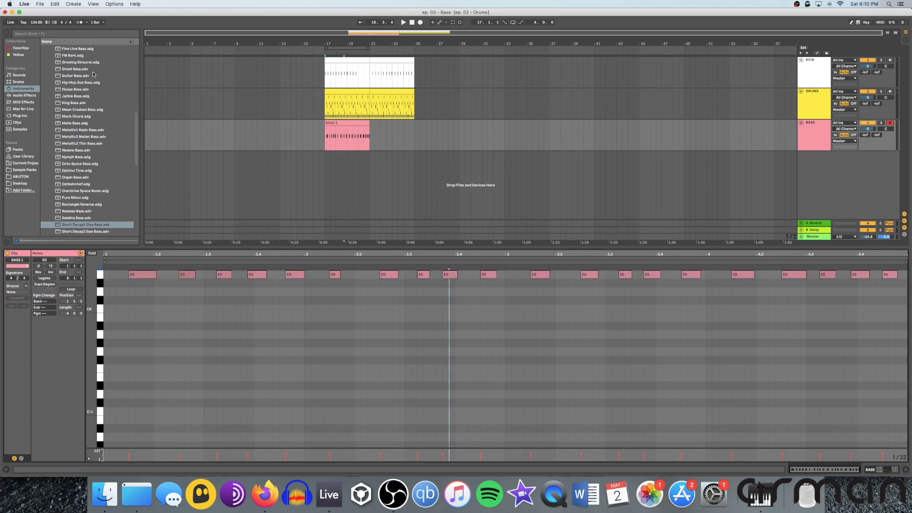
Turn on the metronome, play the loop, and move the first bar's fourth and fifth notes one 1/32 step earlier
click(80, 23)
key(space)
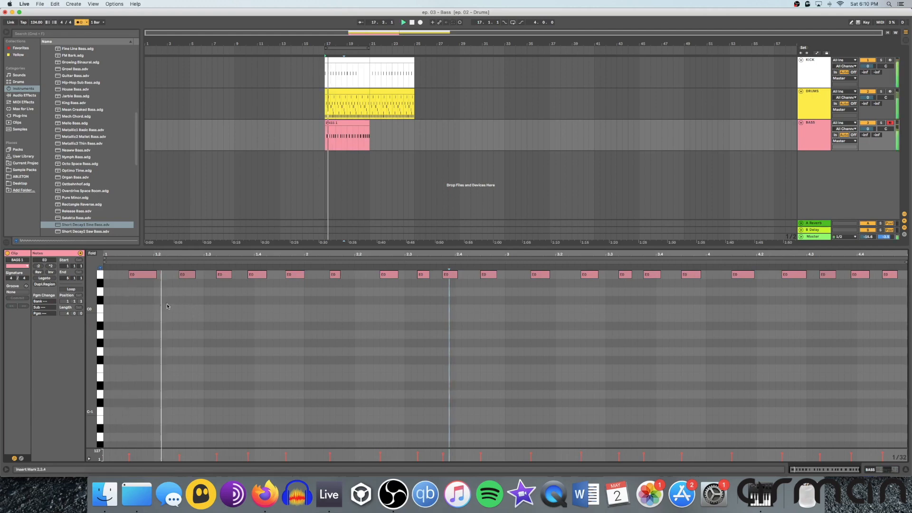
click(257, 275)
drag(257, 275, 264, 274)
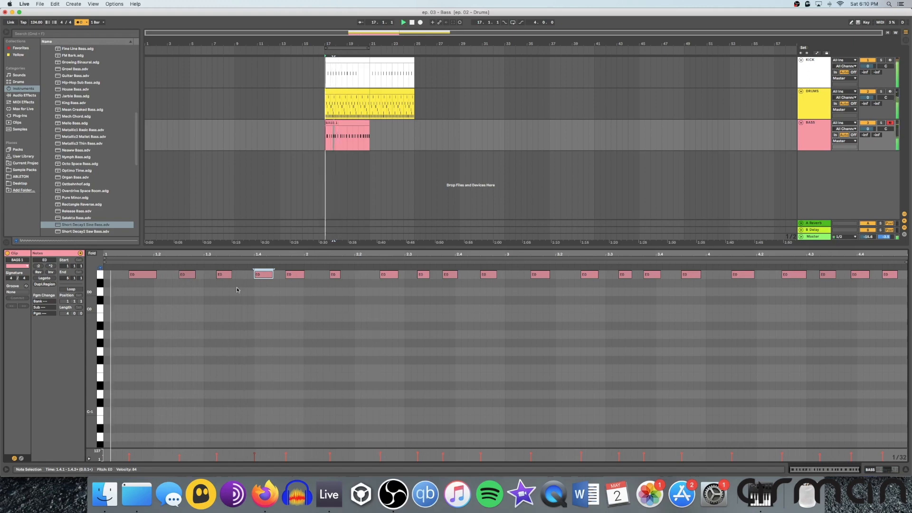
drag(260, 274, 257, 276)
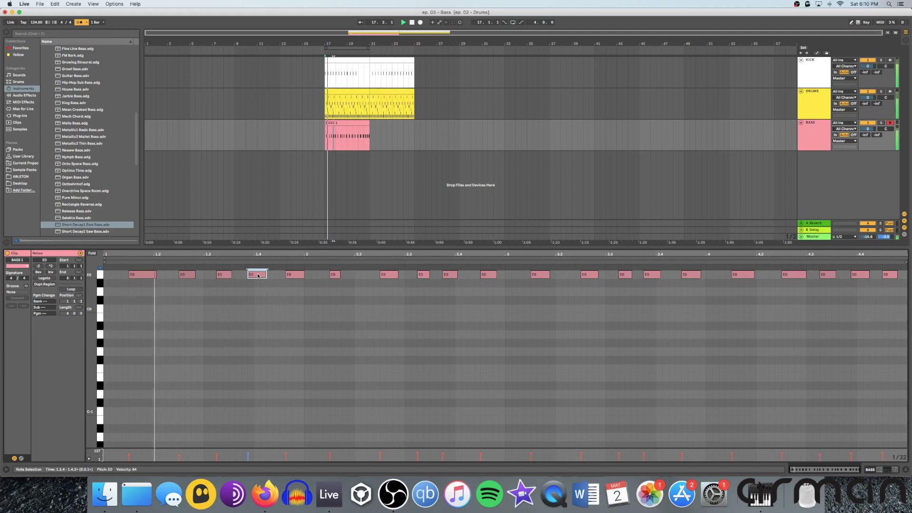
drag(258, 275, 294, 276)
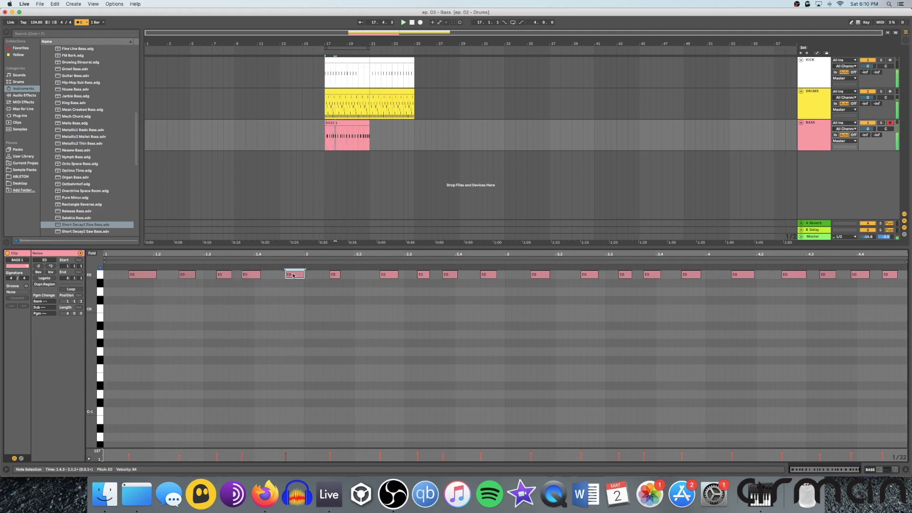
key(Left)
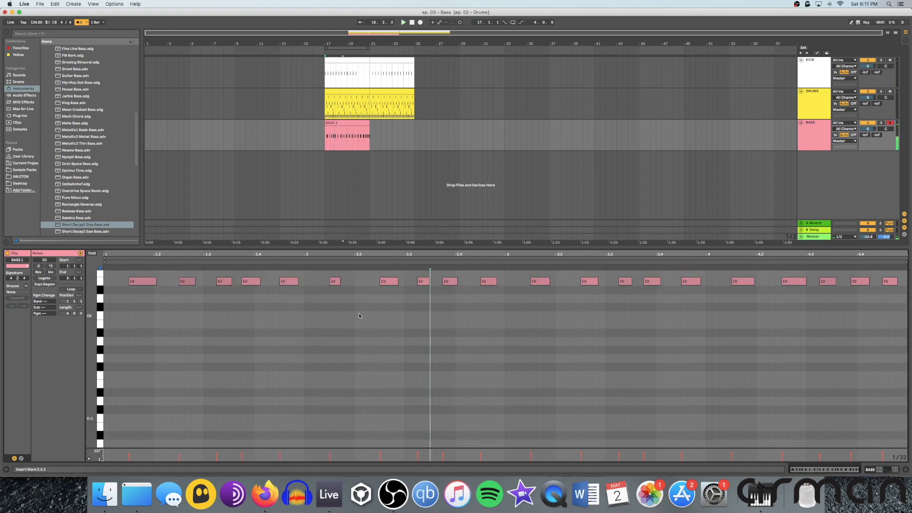
Delete the notes in bars 2 to 4 of the clip and refill them by duplicating the first bar's notes three times
drag(305, 271, 901, 349)
key(Delete)
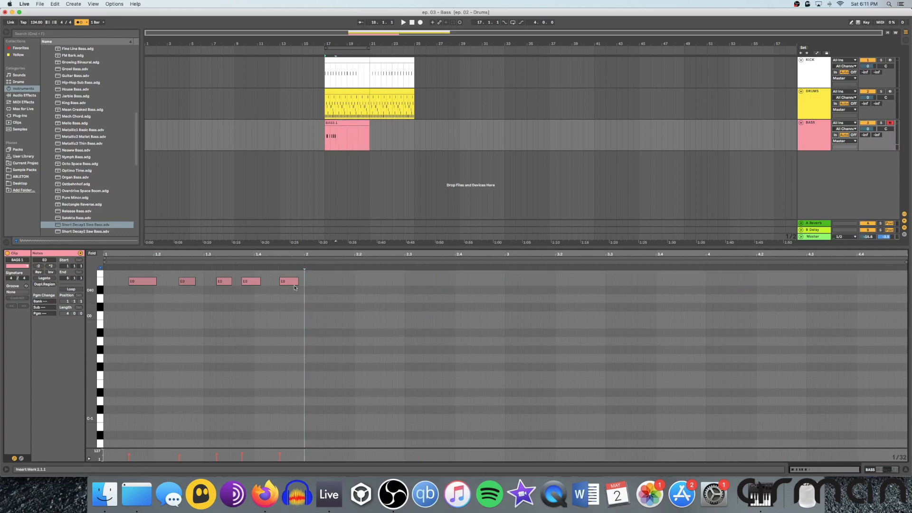
scroll(311, 287, up, 1)
drag(301, 287, 103, 278)
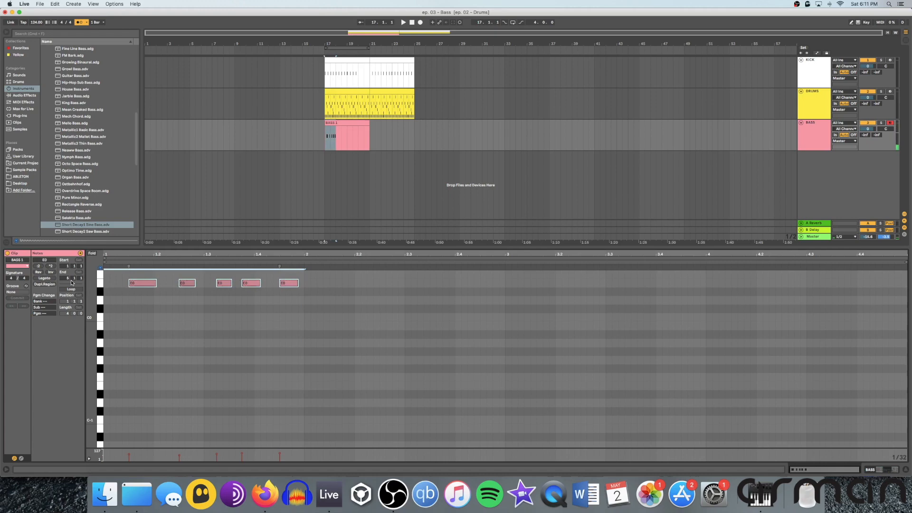
key(super+d)
key(super+d)
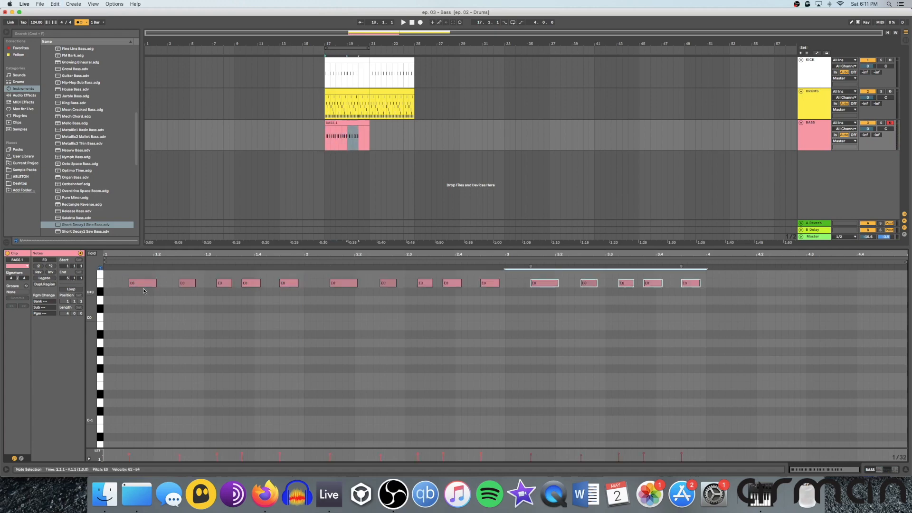
key(super+d)
Play back the duplicated bass pattern and turn off the metronome
key(space)
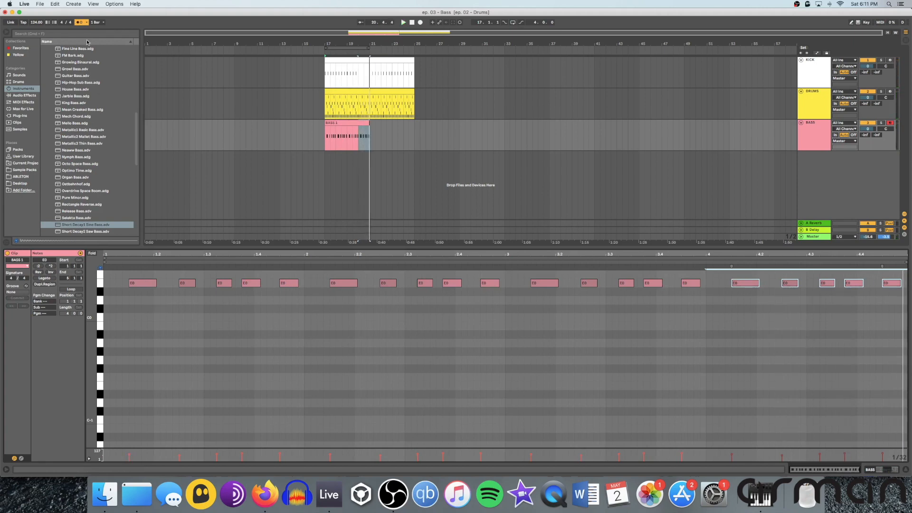
click(79, 22)
click(463, 335)
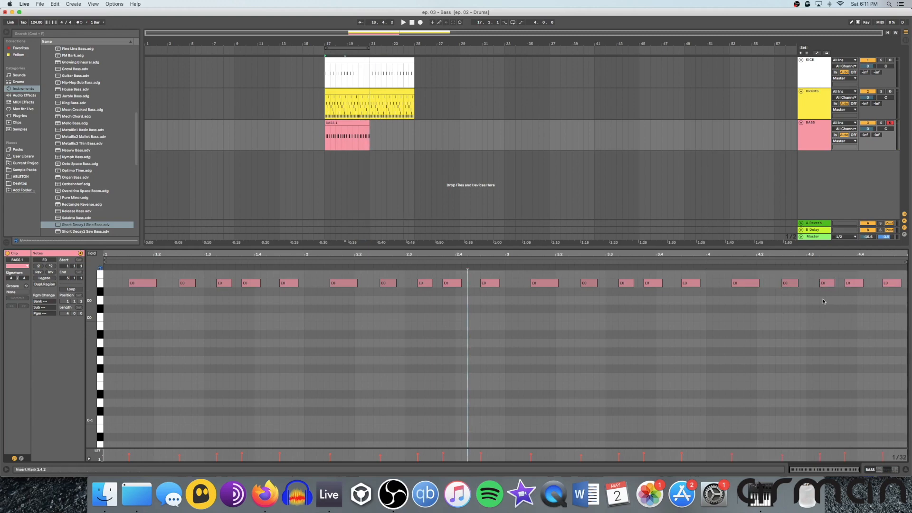
Play the loop again and raise the last note of the clip's fourth bar to G#0
key(space)
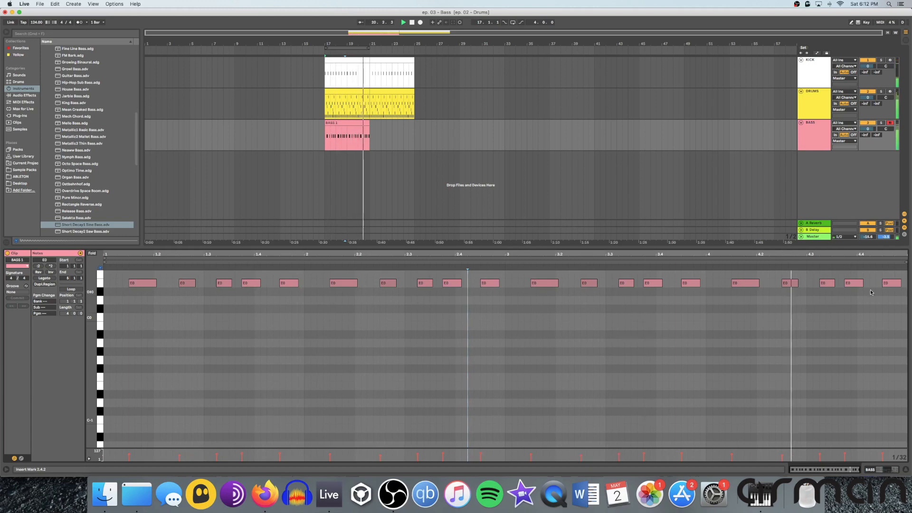
click(888, 285)
key(Up)
key(Up)
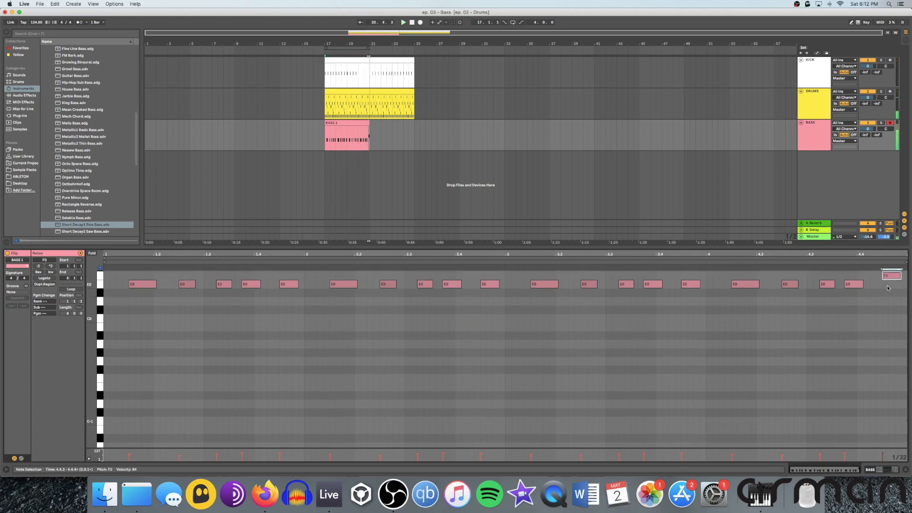
key(Up)
key(Up)
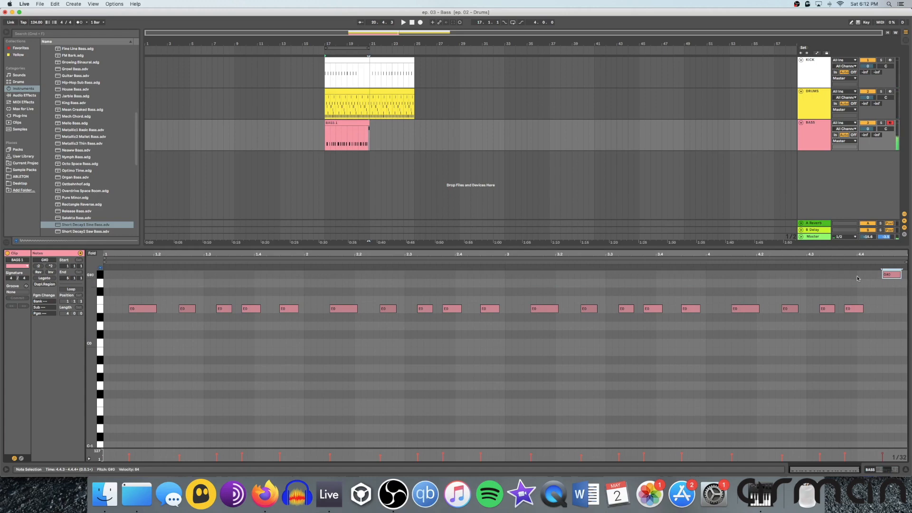
Audition the last note of the clip's fourth bar at A0 and F#0 during playback, and settle on G0
key(Up)
click(644, 263)
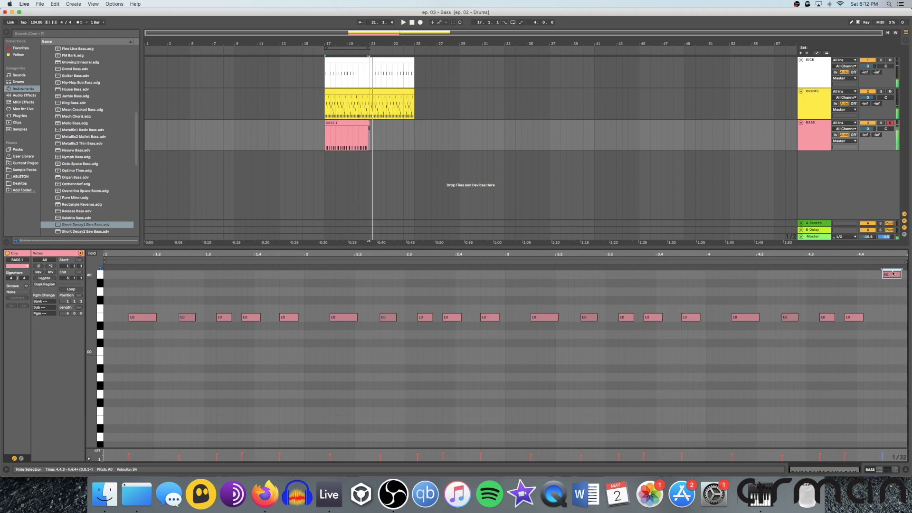
key(Down)
key(Down)
key(Down)
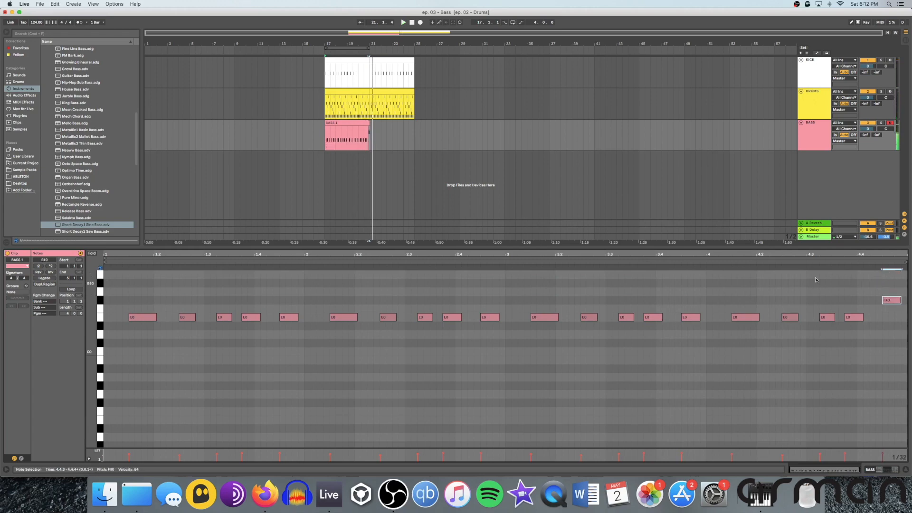
click(686, 261)
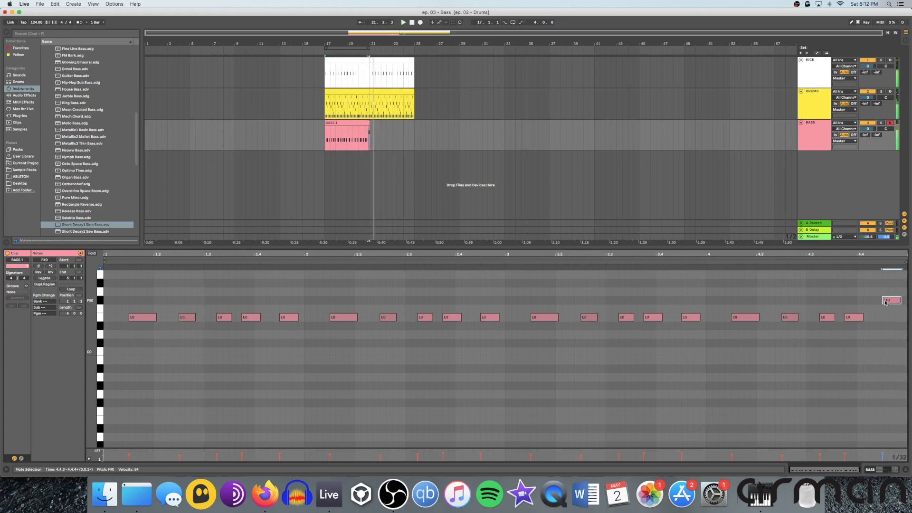
key(Up)
click(680, 263)
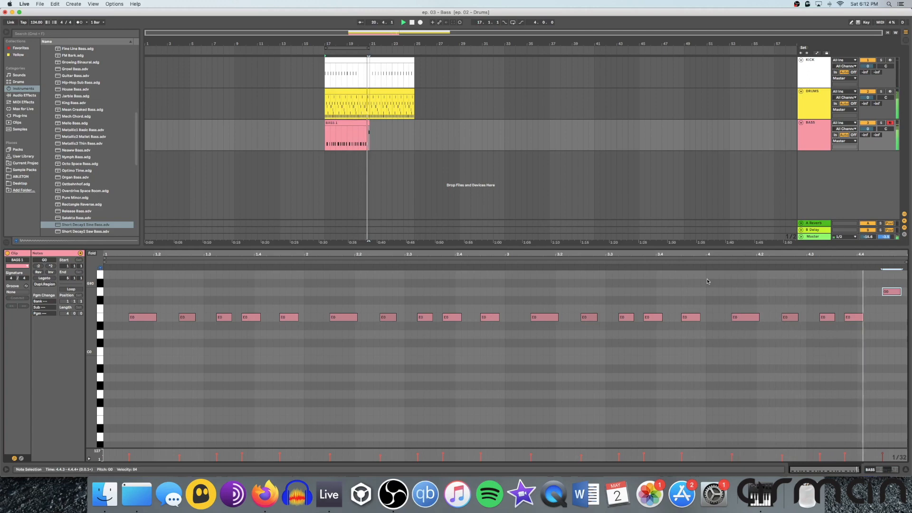
Align the right edge of the bass clip exactly with the start of bar 21
click(400, 135)
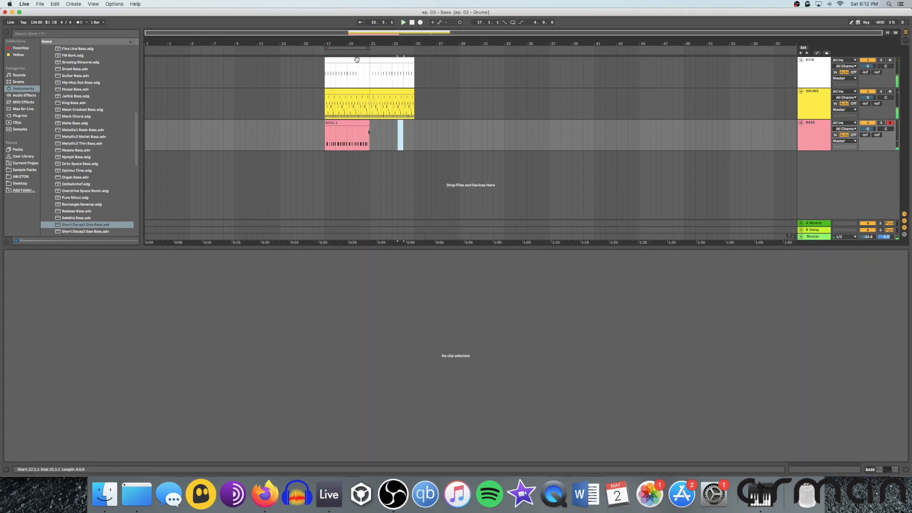
click(343, 122)
drag(356, 43, 357, 103)
click(602, 134)
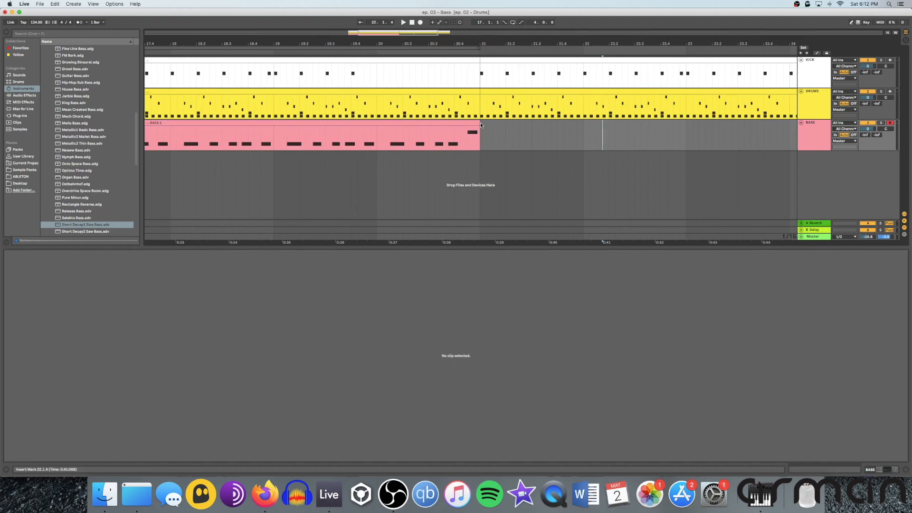
click(480, 123)
drag(486, 123, 479, 123)
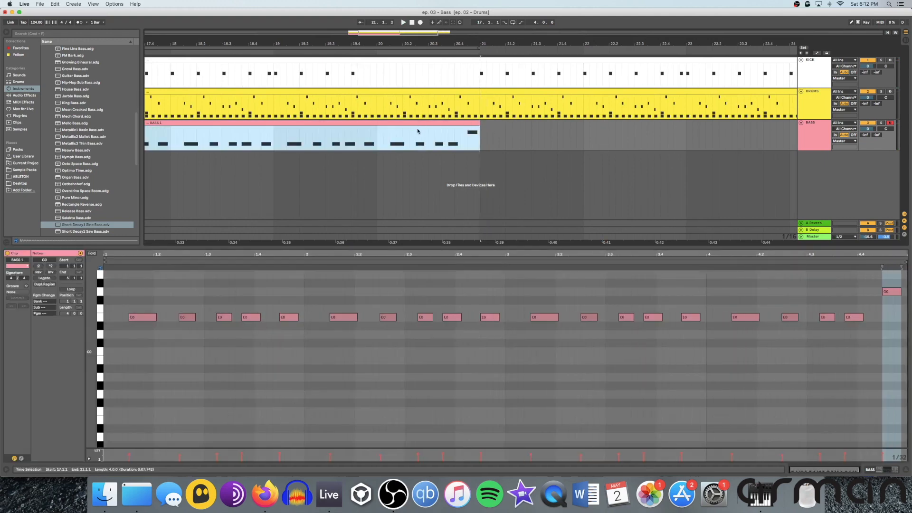
Show the BASS track's device view and duplicate the four-bar bass clip to fill bars 21 to 24
key(shift+Tab)
drag(202, 44, 319, 43)
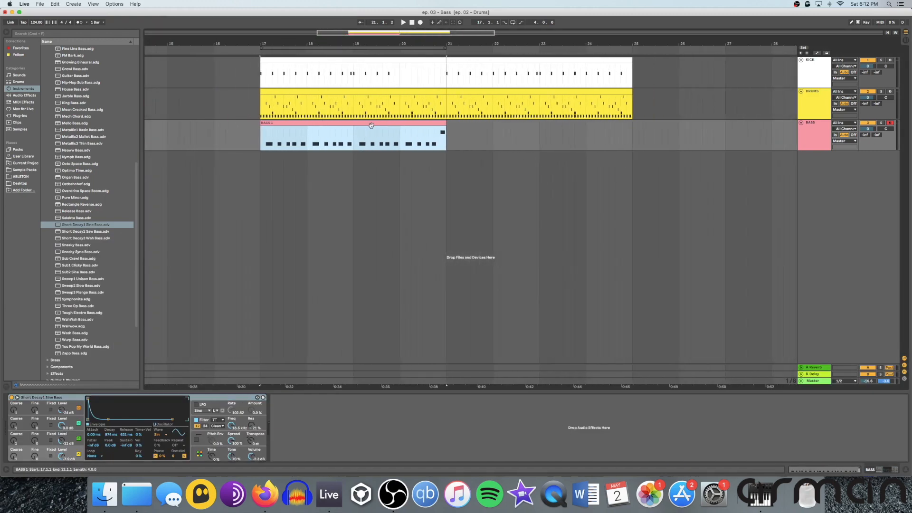
key(super+d)
Listen to the BASS track soloed, show Operator's global settings, and play from bar 17 with solo off
click(816, 137)
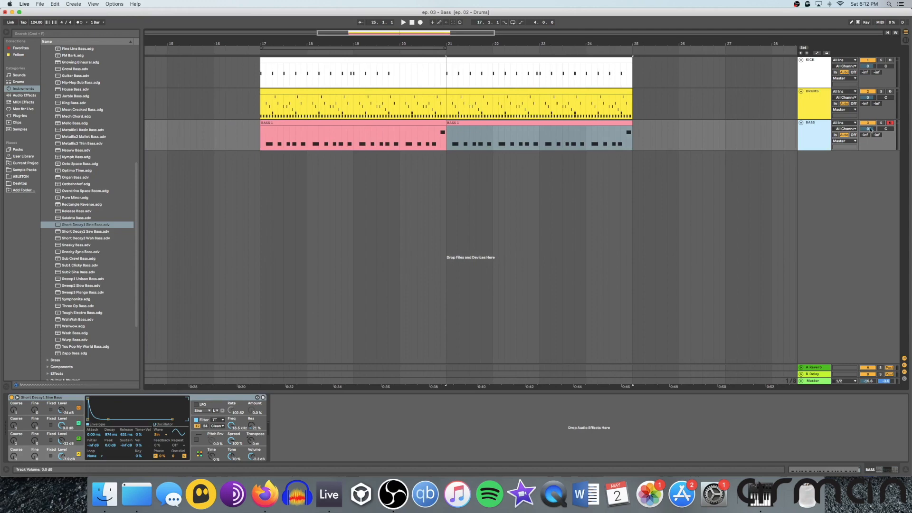
click(880, 123)
key(space)
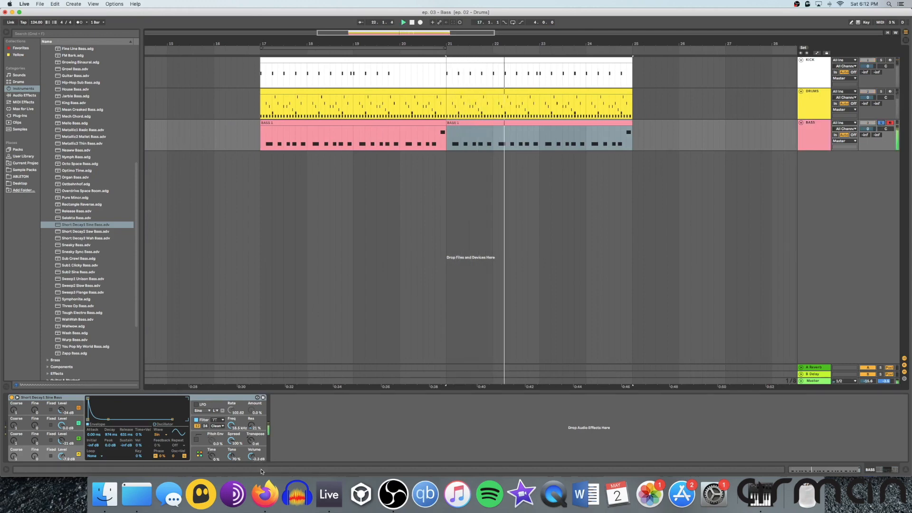
click(248, 460)
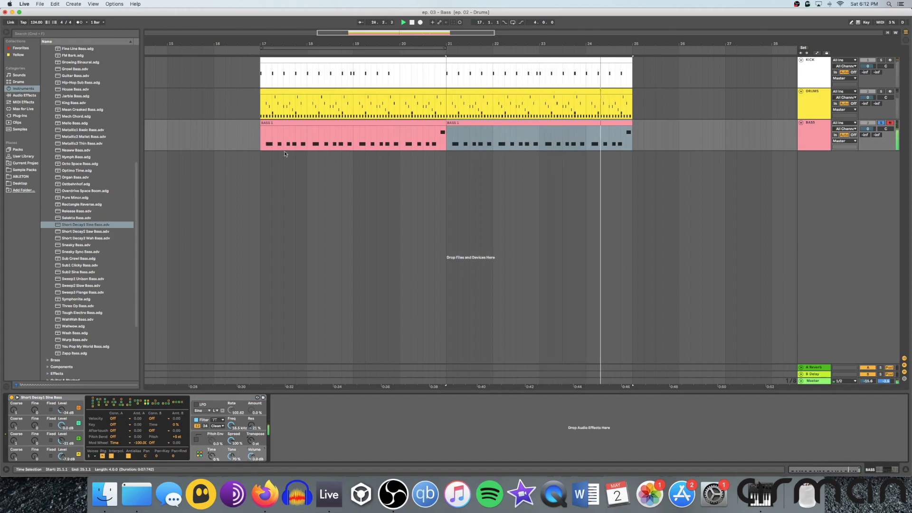
click(259, 136)
click(881, 123)
click(871, 124)
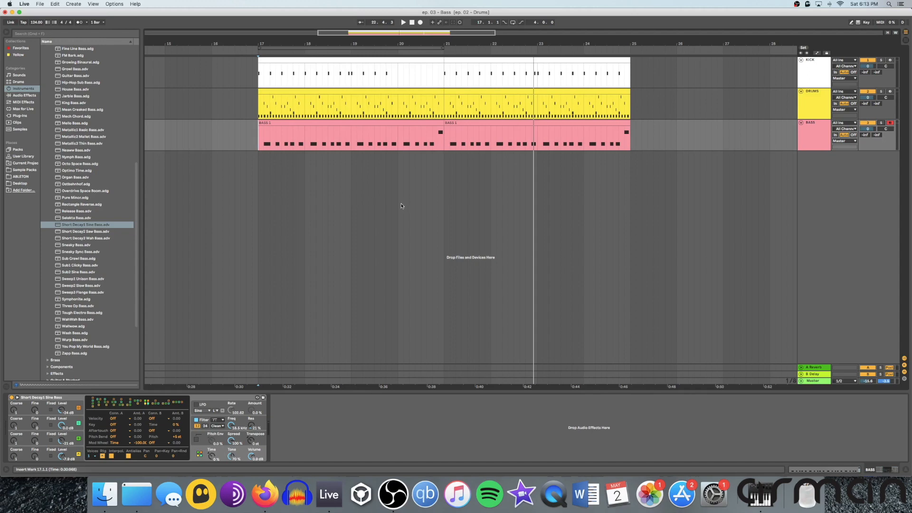
Delete both bass clips from the BASS track and place the insert marker at bar 17
click(473, 125)
key(Delete)
click(382, 123)
key(Delete)
click(259, 135)
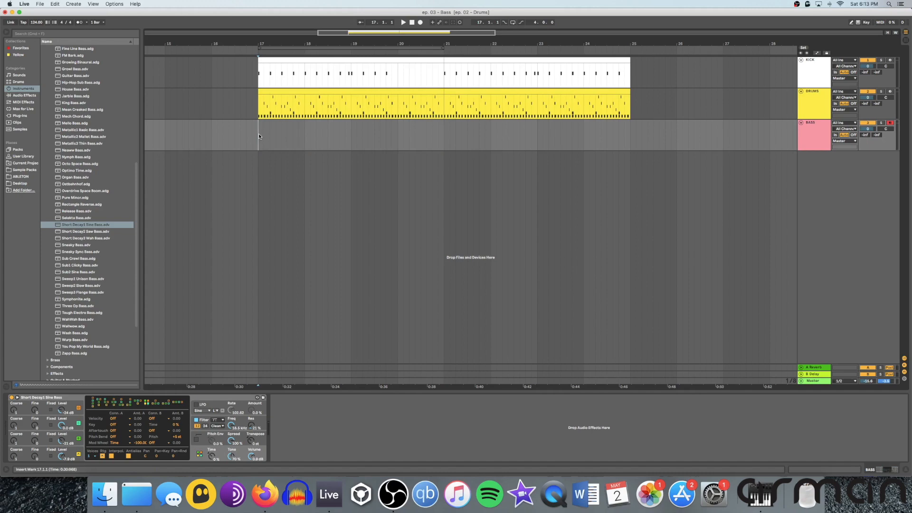
Set the song tempo to 120 BPM and play the kick and drums from bar 17
mouse_move(278, 43)
mouse_down()
mouse_move(279, 57)
mouse_move(330, 24)
mouse_move(328, 38)
mouse_up()
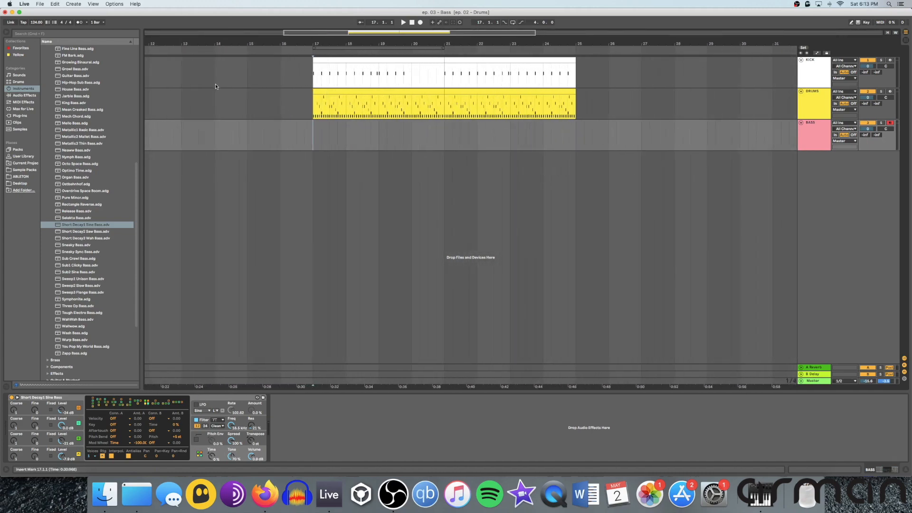
scroll(128, 72, down, 5)
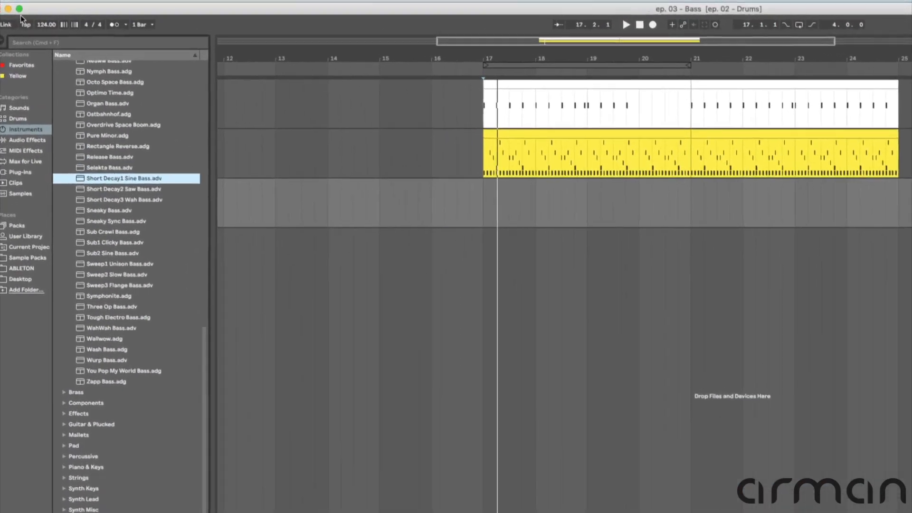
click(43, 24)
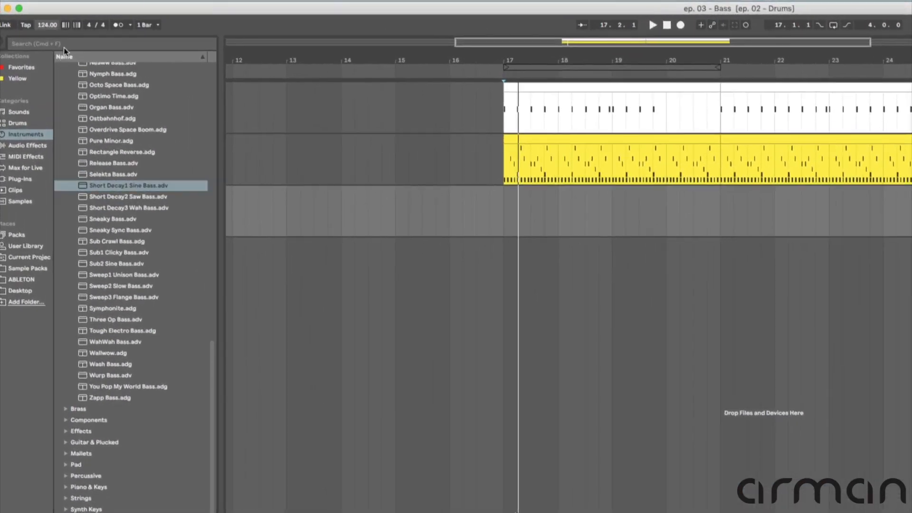
key(q)
click(51, 29)
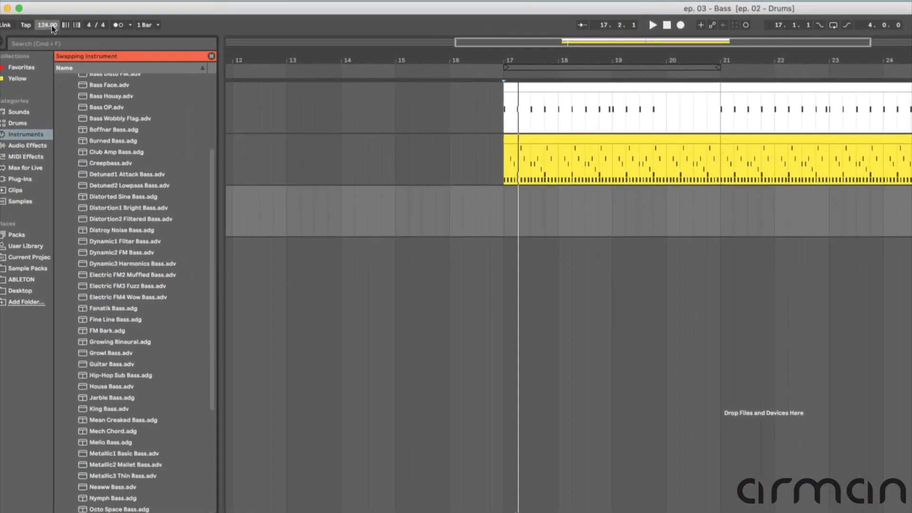
click(211, 56)
click(41, 25)
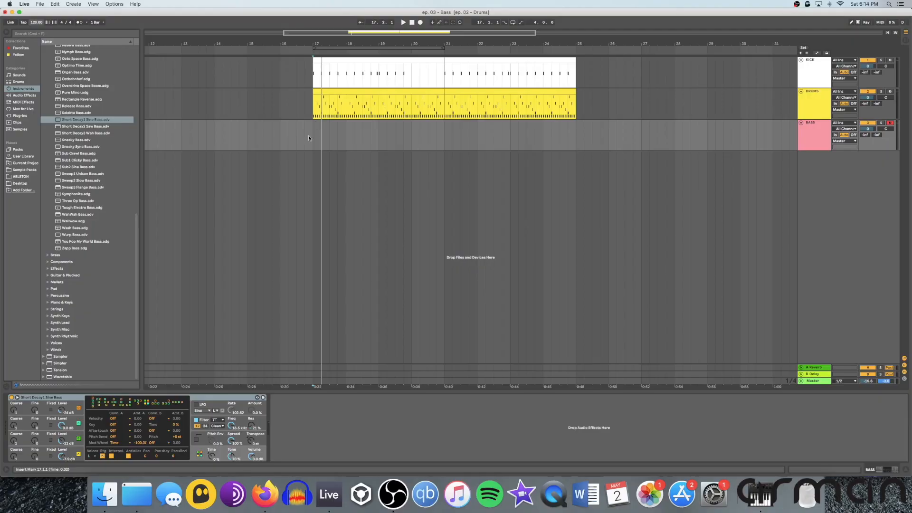
key(space)
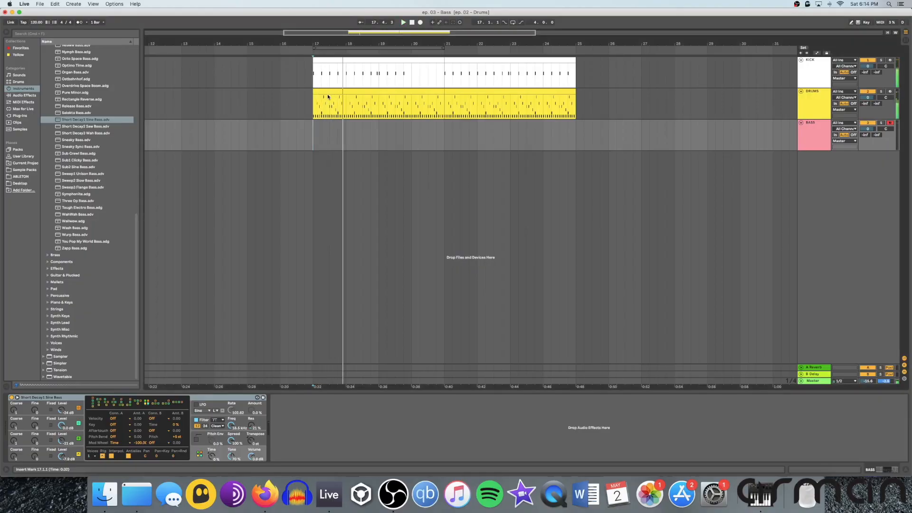
Move the second four-bar drum clip away to bar 28 and open the first drum clip's notes
click(324, 94)
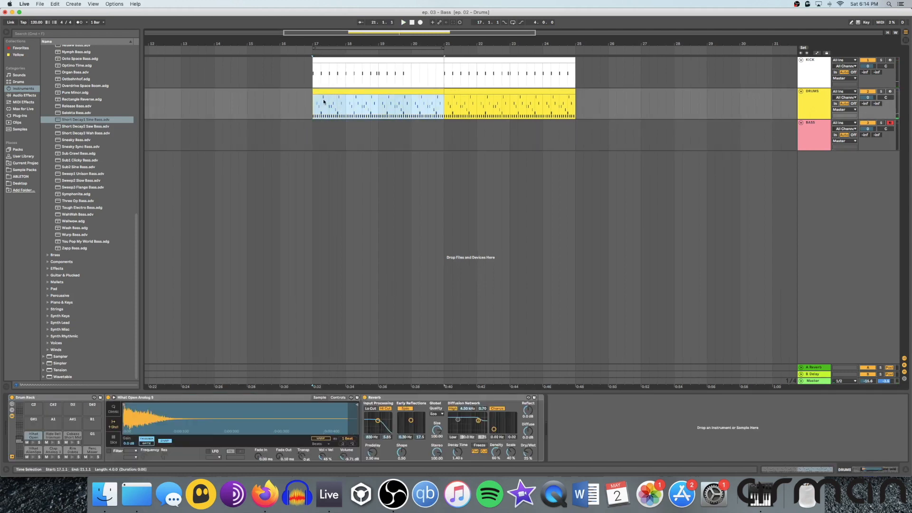
drag(348, 109, 674, 100)
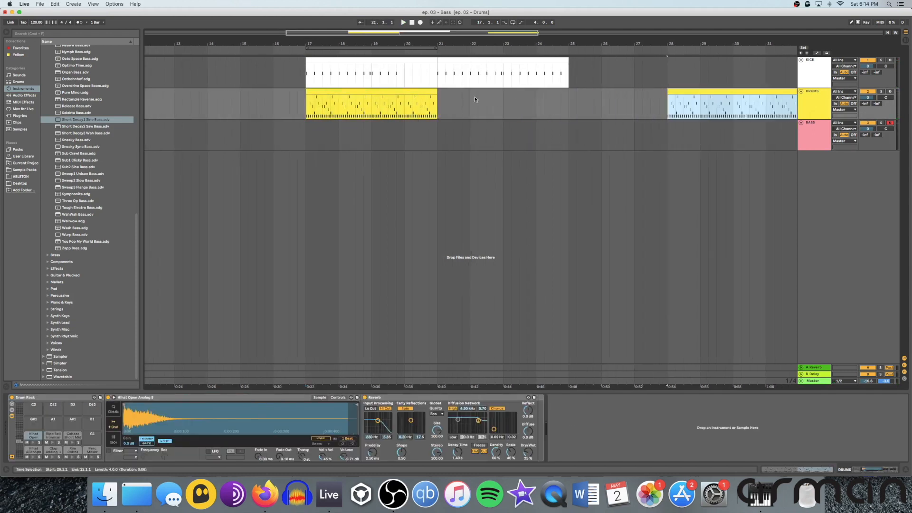
double_click(334, 91)
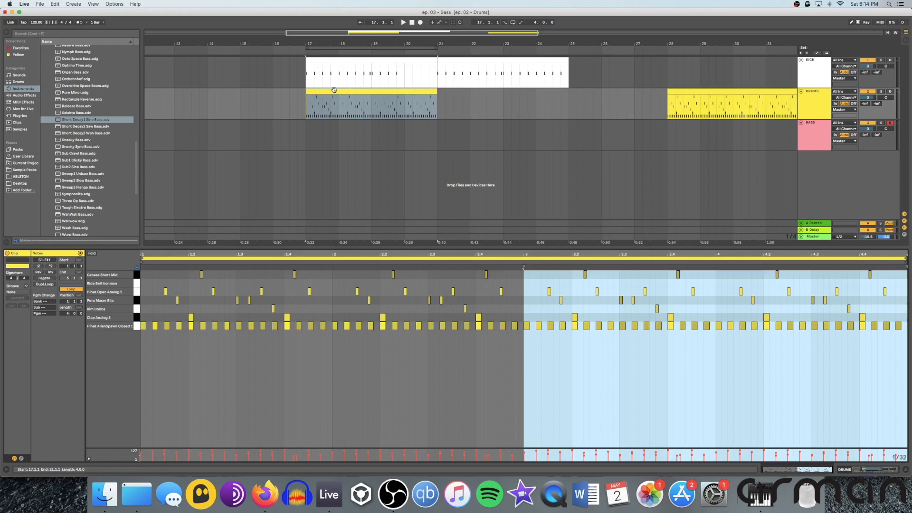
Delete all Perc Maser Blip notes from the first drum clip and play the result
click(138, 293)
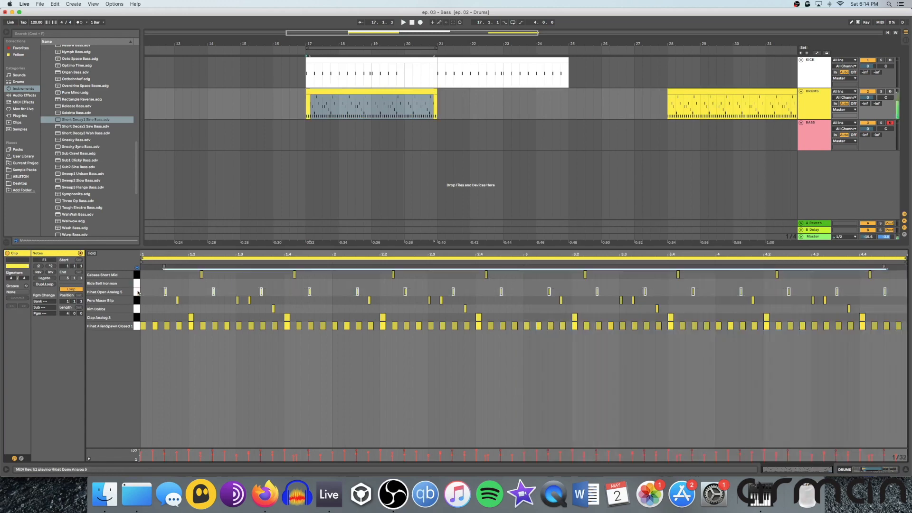
click(137, 301)
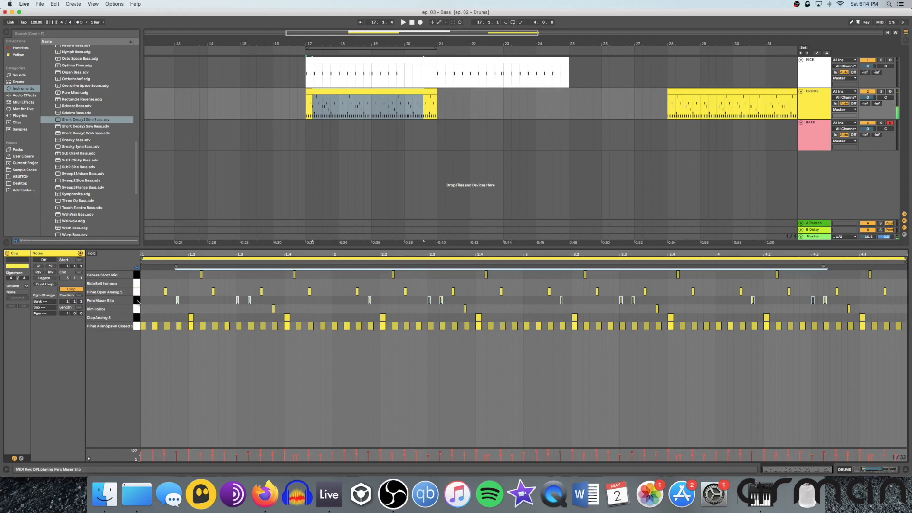
key(Delete)
key(space)
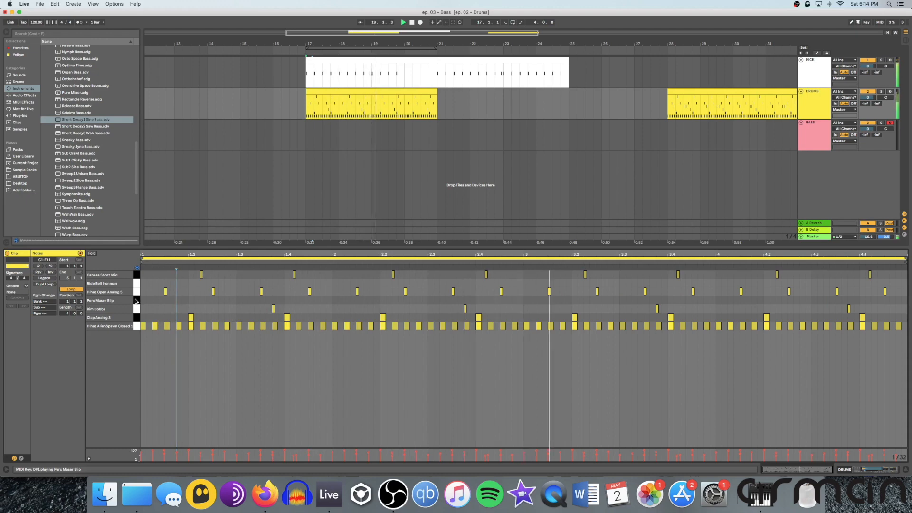
Leave the drum note editor and select the BASS track at bar 17 to show its Operator device
key(shift+Tab)
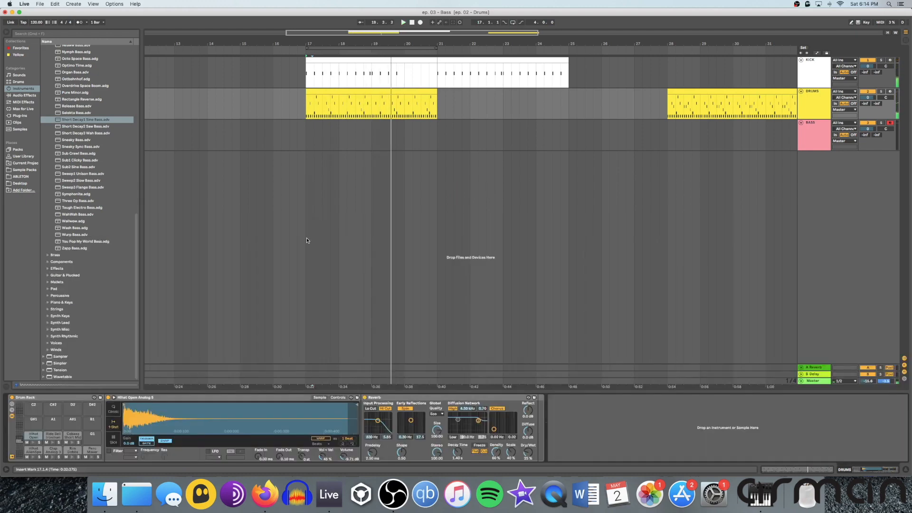
click(306, 139)
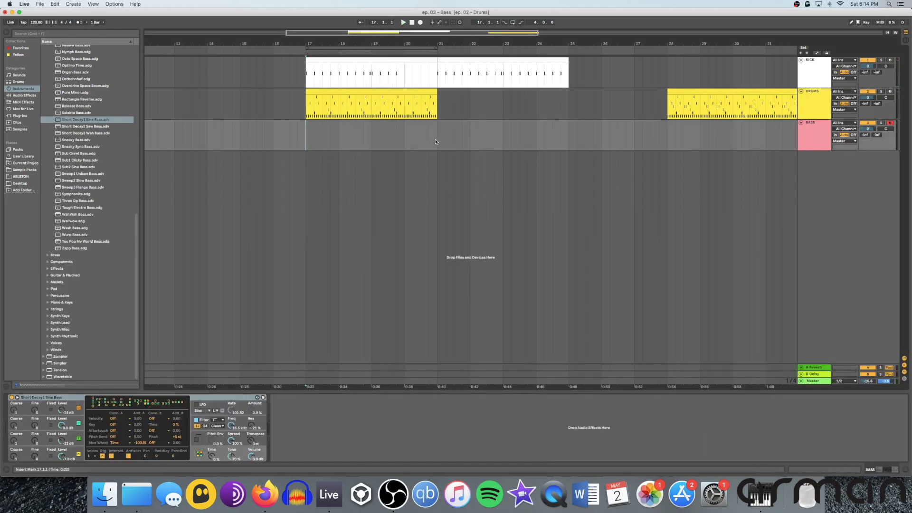
scroll(371, 142, right, 1)
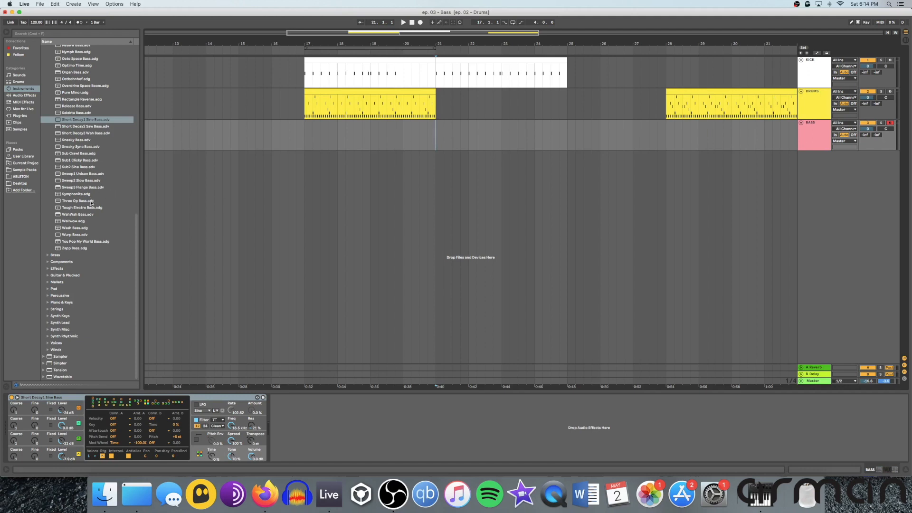
Browse Operator's bass presets, auditioning Distortion1 Bright Bass, Sneaky Sync Bass, Sub Crawl Bass and Sub1 Clicky Bass
scroll(91, 202, up, 3)
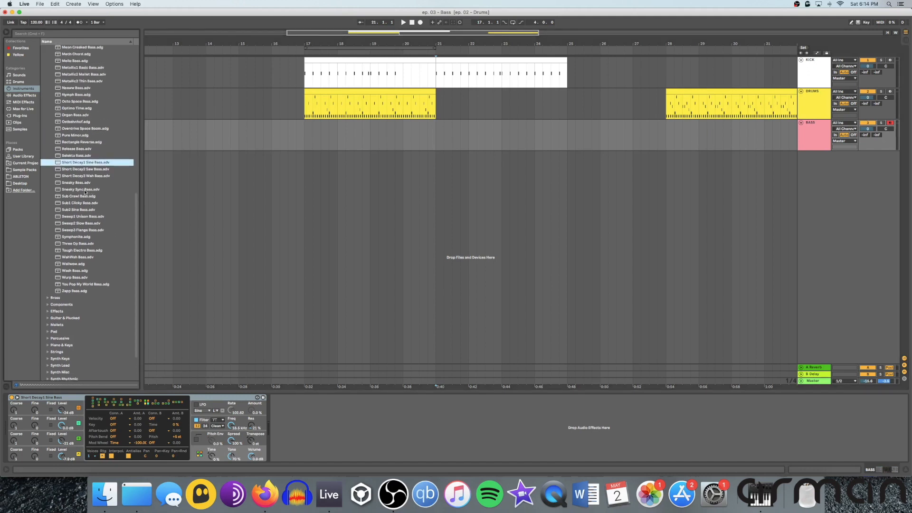
scroll(85, 192, up, 7)
scroll(81, 157, up, 12)
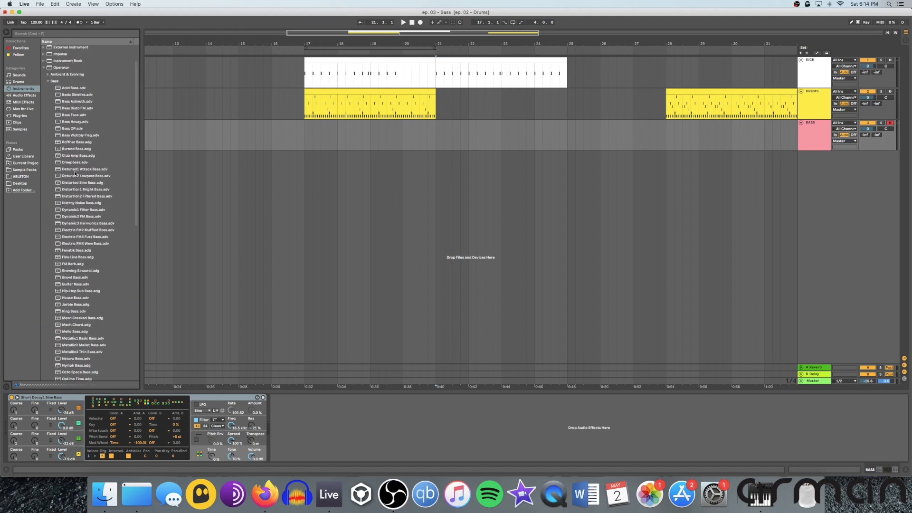
click(87, 190)
scroll(86, 193, down, 6)
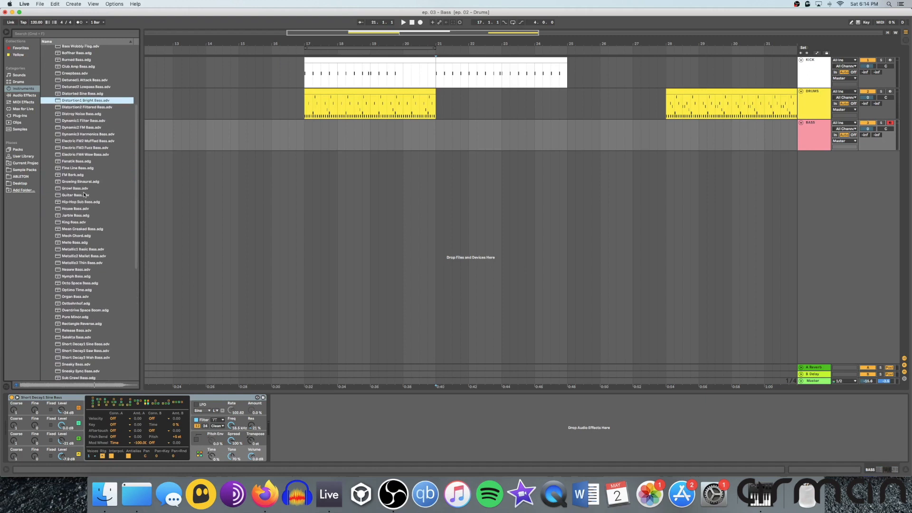
scroll(95, 259, down, 6)
click(99, 289)
click(98, 296)
click(97, 304)
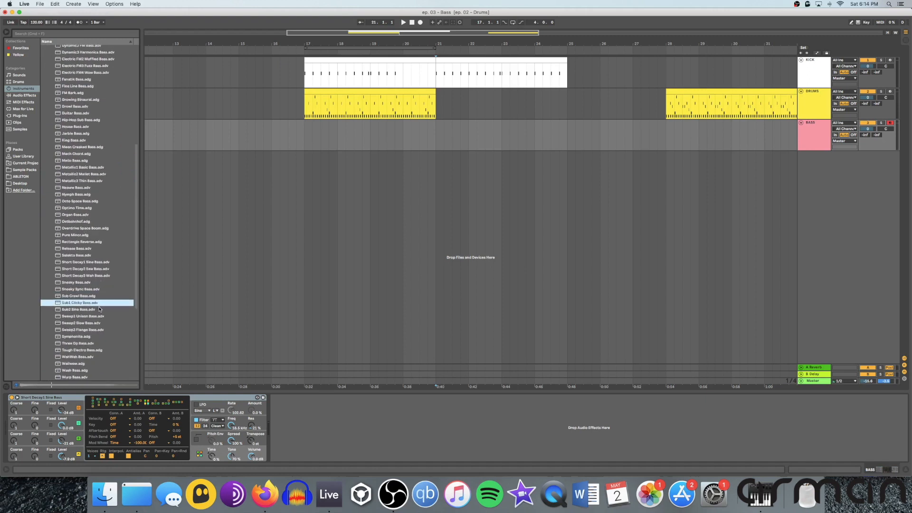
Load Operator's Sub2 Sine Bass preset onto the BASS track and play the loop from bar 17
click(100, 309)
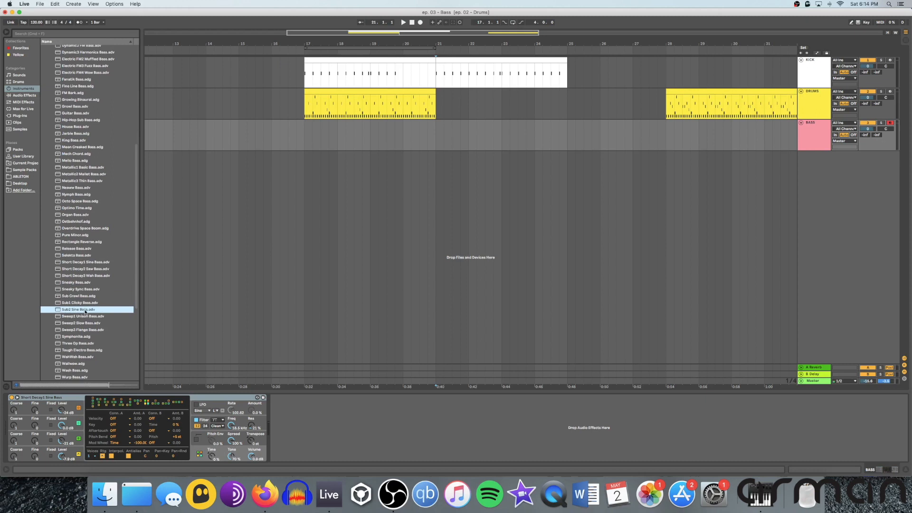
key(Return)
click(303, 135)
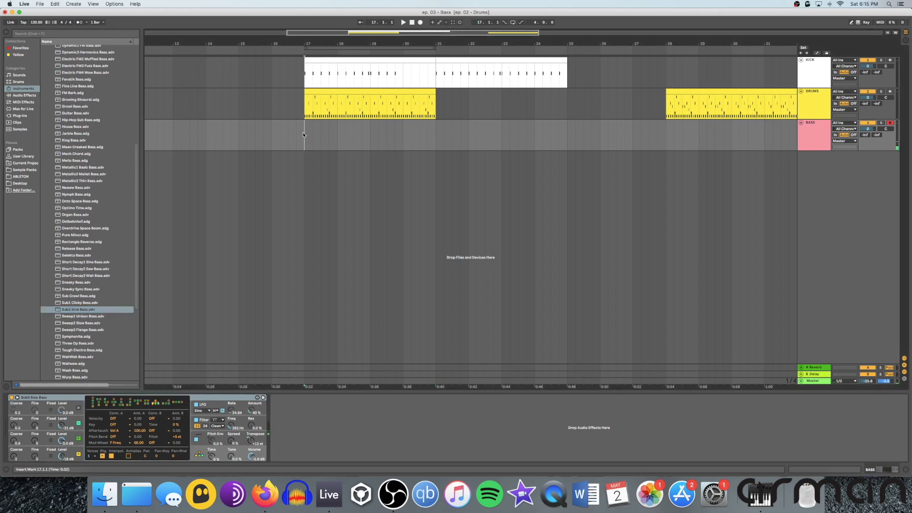
key(space)
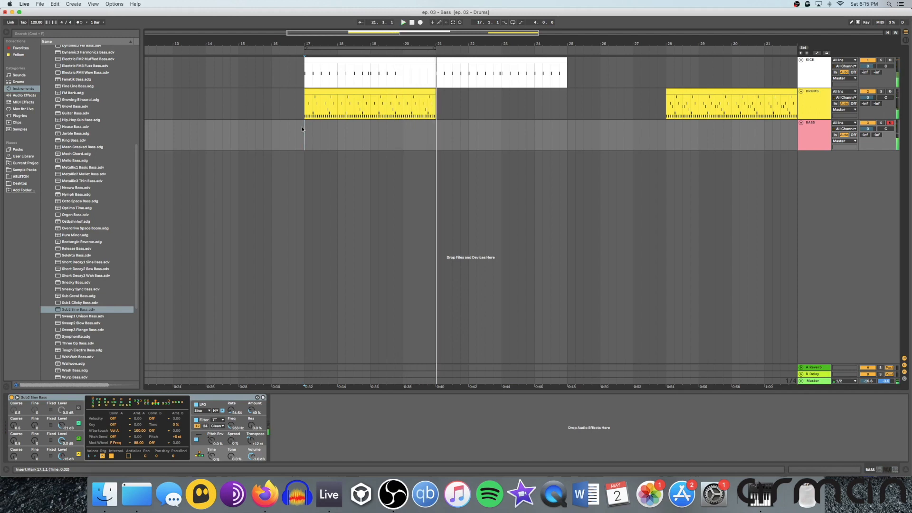
Record a bass line onto the BASS track over bars 17 to 21, and open the recorded clip's notes while playing it
key(F9)
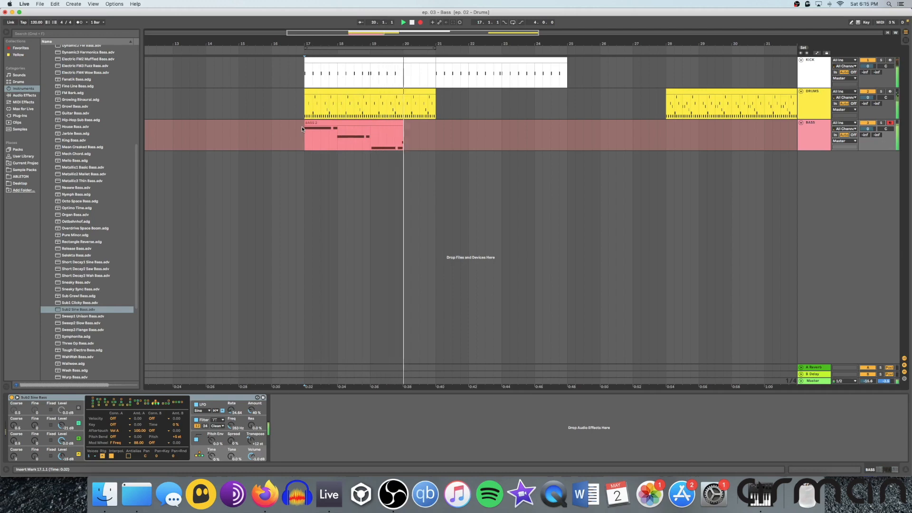
key(space)
double_click(378, 123)
key(space)
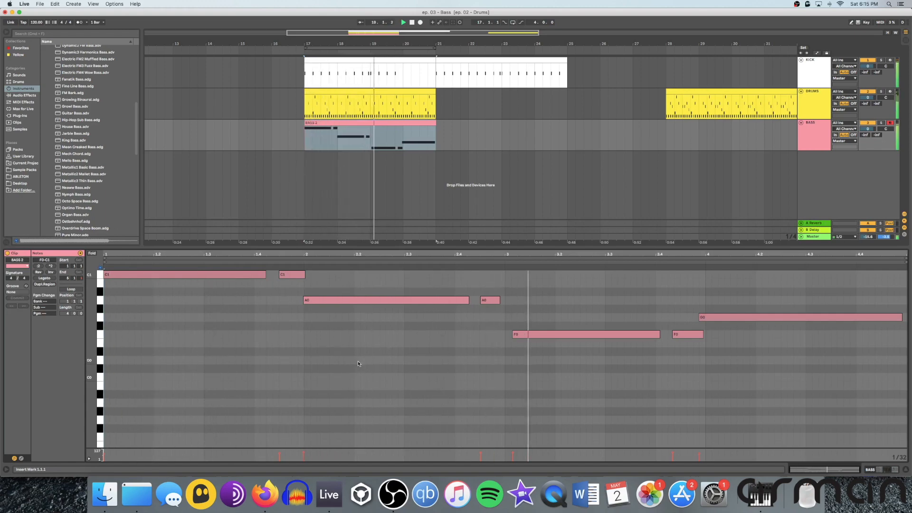
Move the first F0 note to the start of bar 3, quantize all notes in the bass clip and play it
click(537, 321)
drag(533, 335, 528, 336)
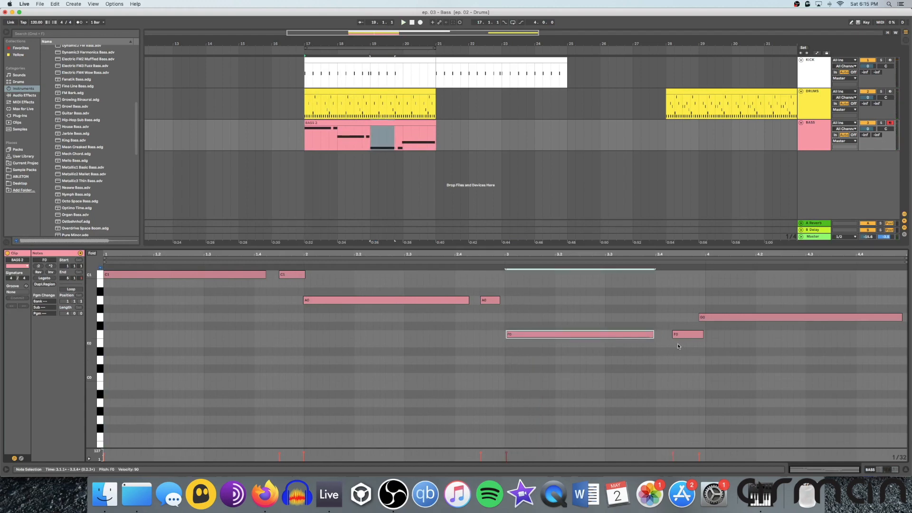
key(super+a)
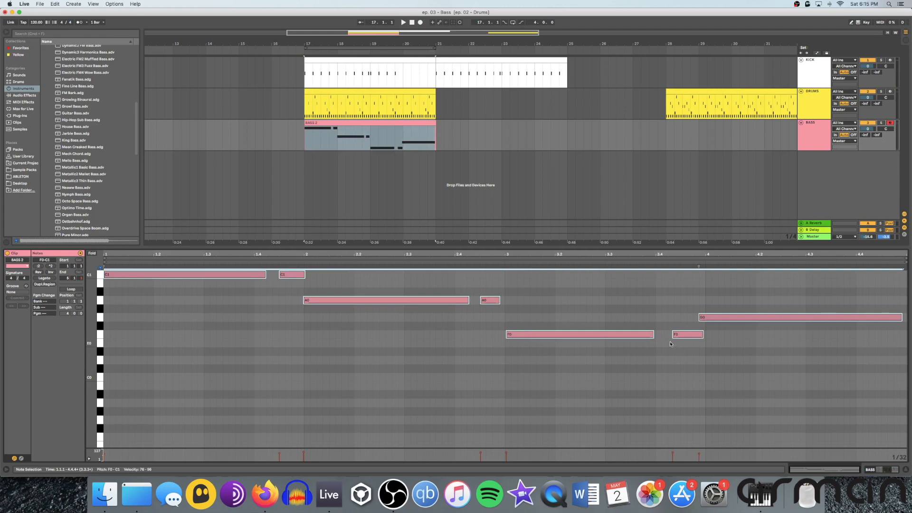
key(space)
click(460, 339)
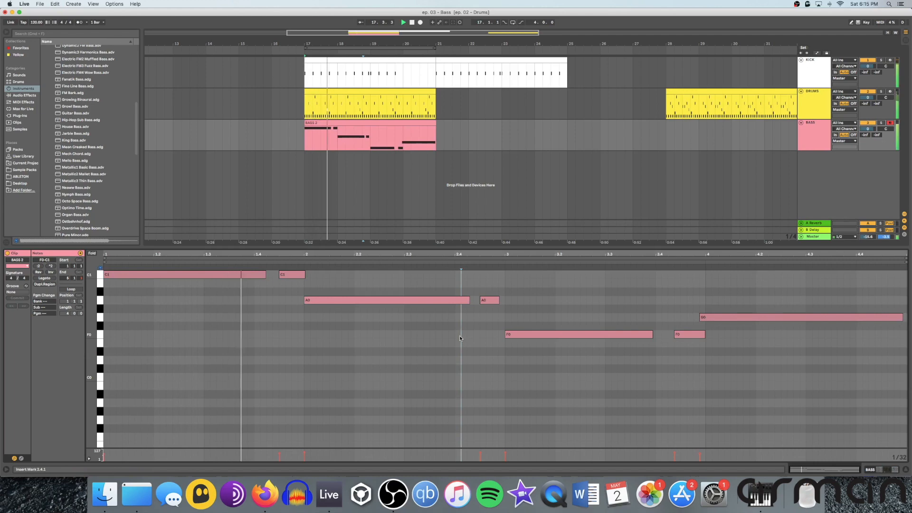
click(491, 353)
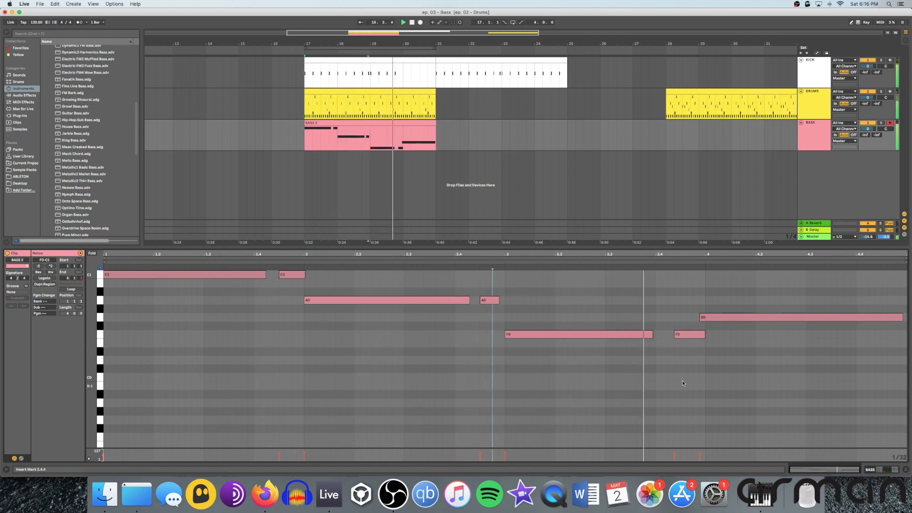
Shift the final G0 note to start exactly on bar 4 of the clip and play the result
click(714, 317)
key(space)
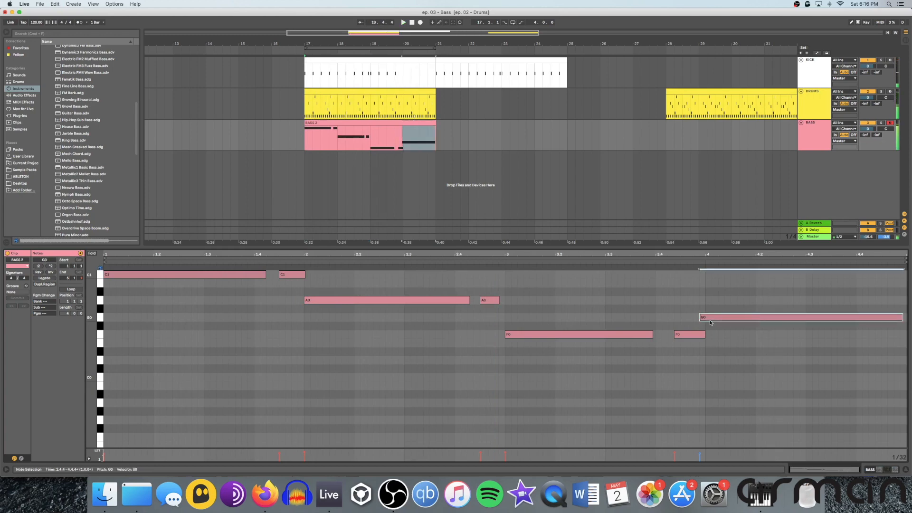
key(Right)
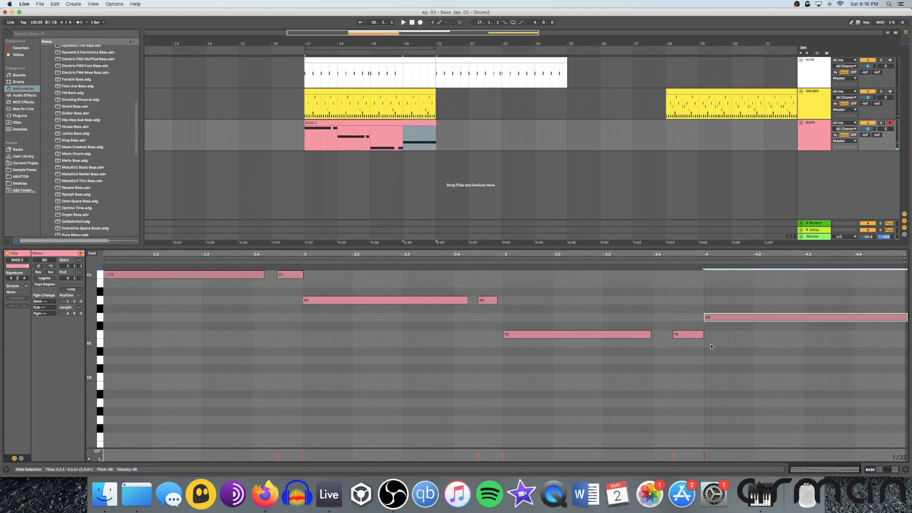
key(space)
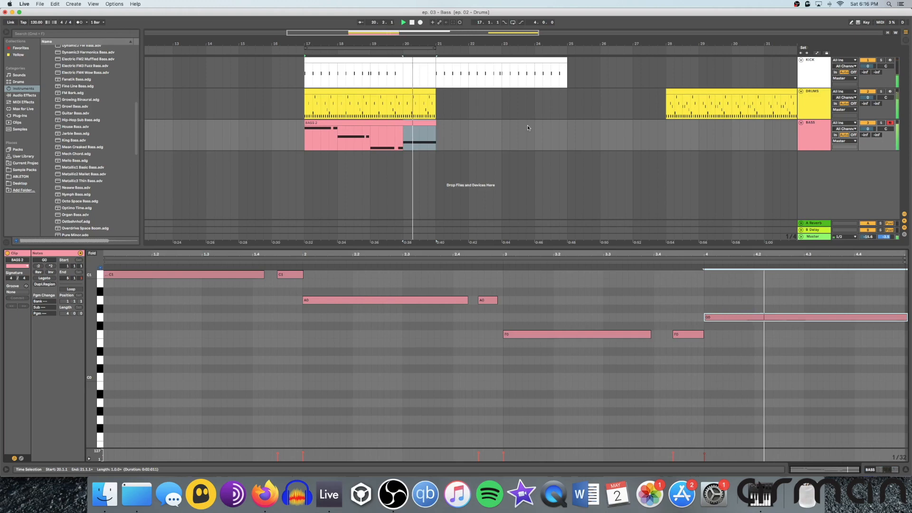
Stop playback and duplicate the bass clip to bar 21
click(459, 132)
click(403, 124)
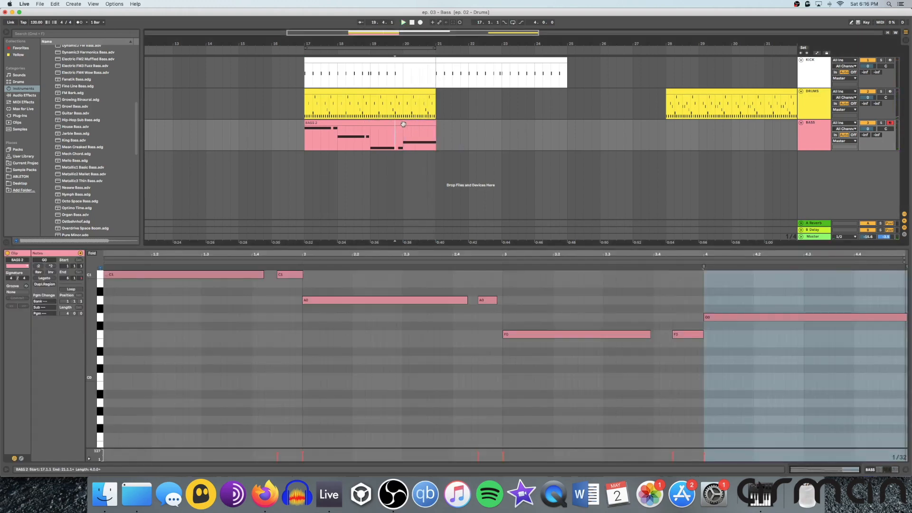
key(space)
key(super+d)
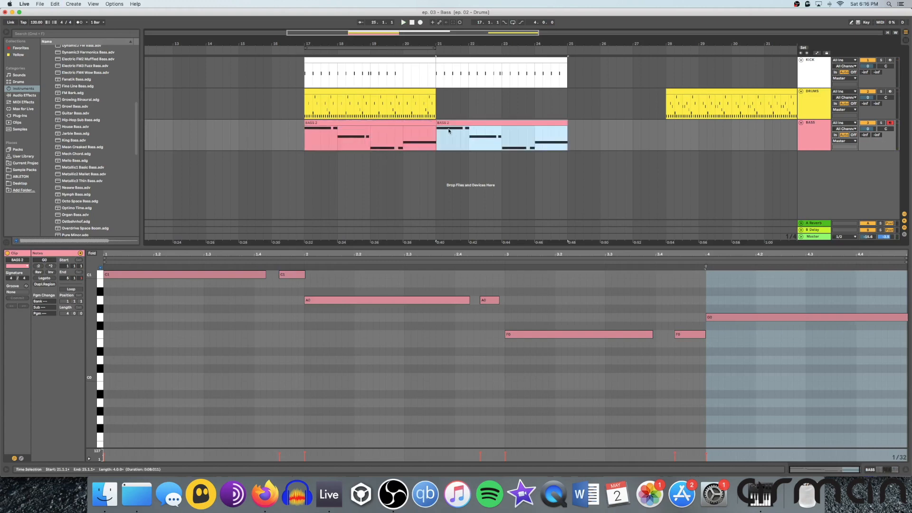
Delete the short C1, A0 and F0 notes at the ends of bars 1, 2 and 3 in the duplicated bass clip
click(310, 299)
click(294, 275)
key(Delete)
click(486, 299)
key(Delete)
click(703, 335)
key(Delete)
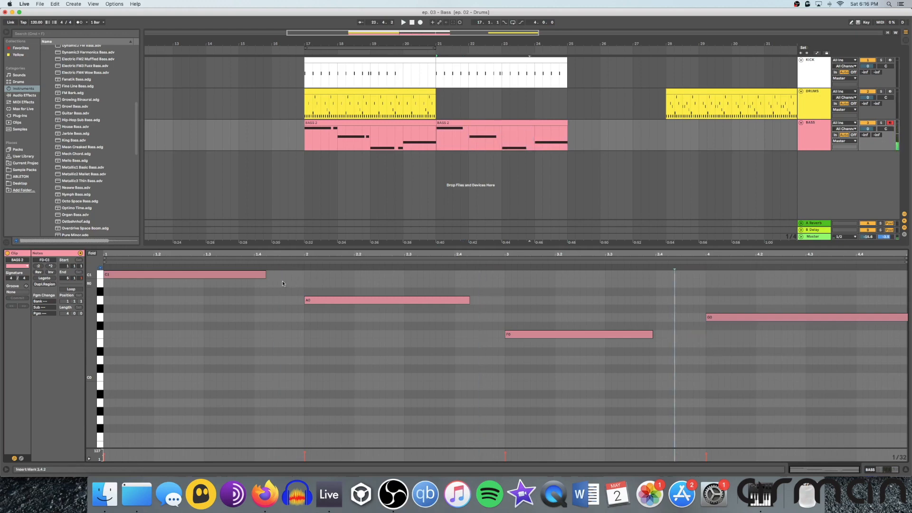
Lengthen the C1, A0 and F0 notes to full bars and end the G0 note at the clip's end
drag(265, 275, 274, 275)
drag(298, 275, 301, 277)
drag(469, 300, 501, 300)
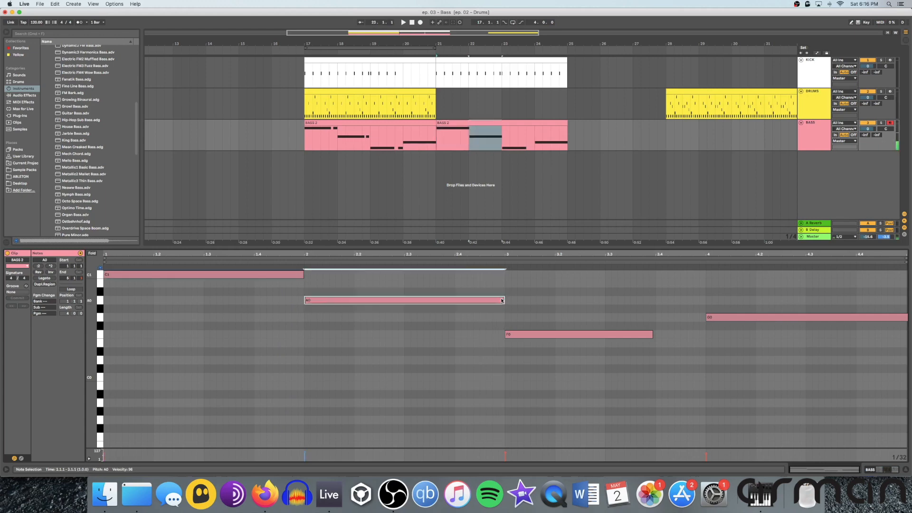
drag(653, 335, 705, 334)
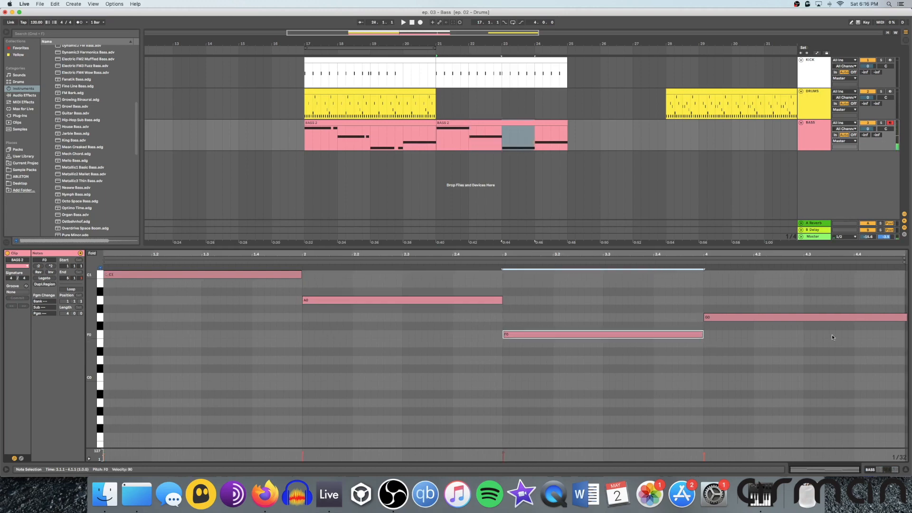
click(903, 317)
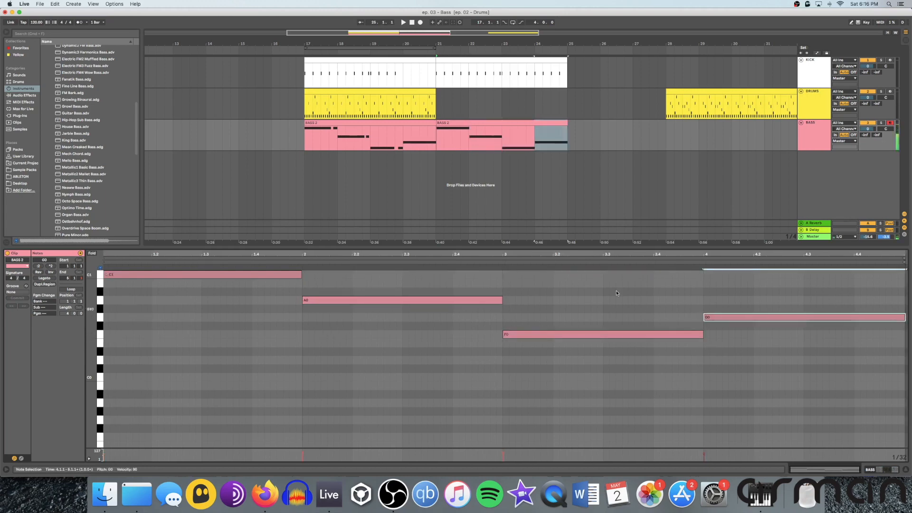
Extend the drum pattern over bars 21 to 25 and play the second bass clip with it
click(496, 173)
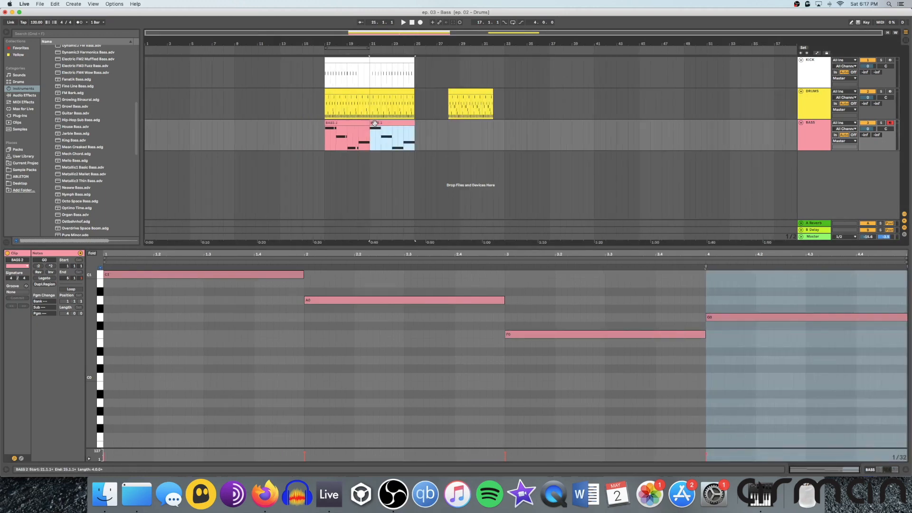
key(space)
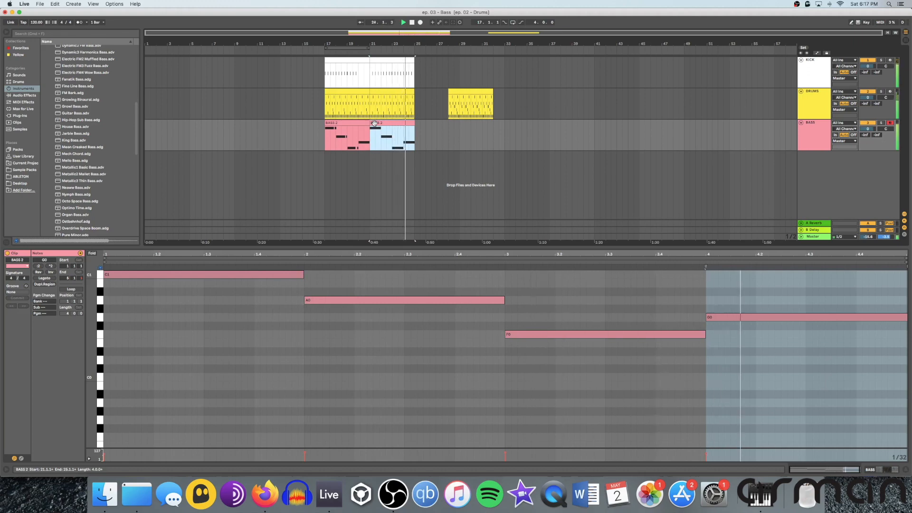
key(space)
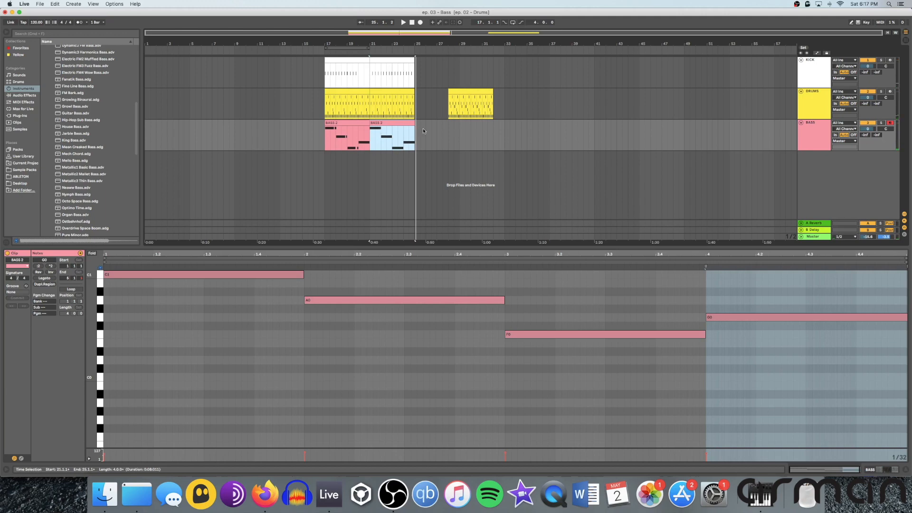
Delete the second bass clip and play the first one from bar 17
click(436, 137)
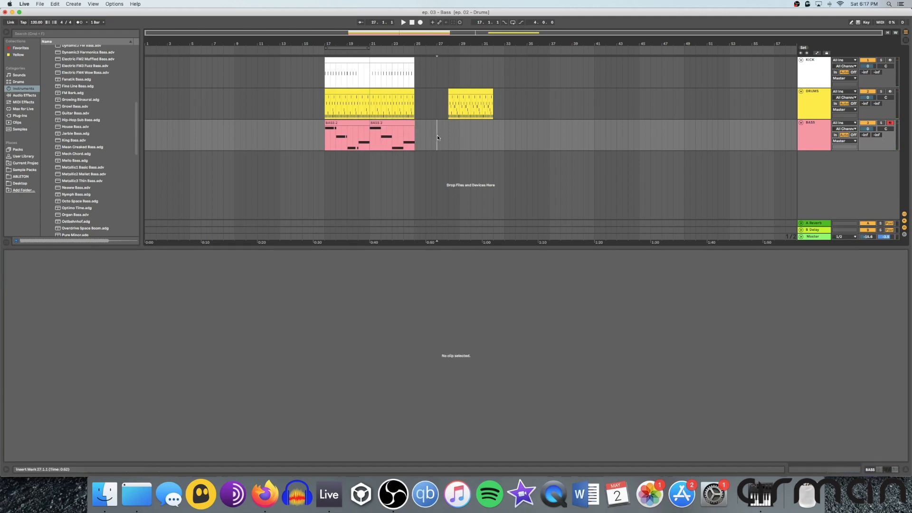
click(379, 125)
key(Delete)
click(324, 135)
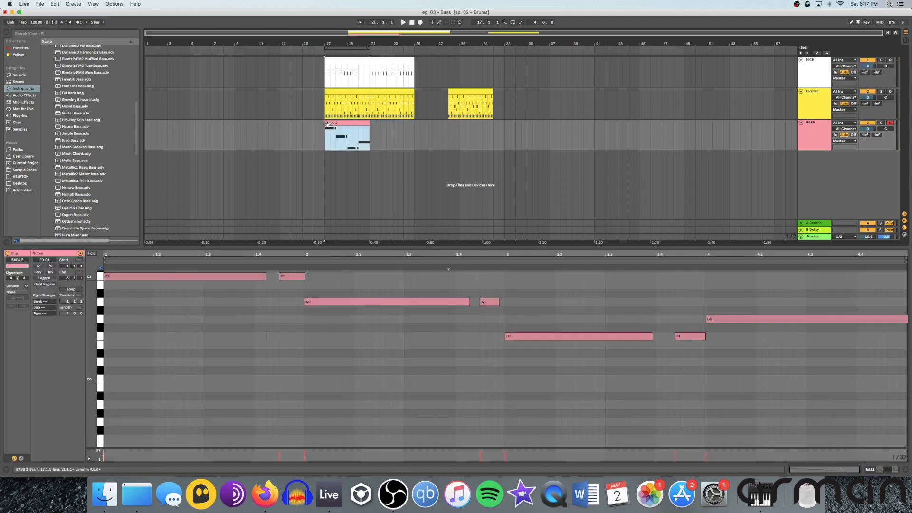
key(space)
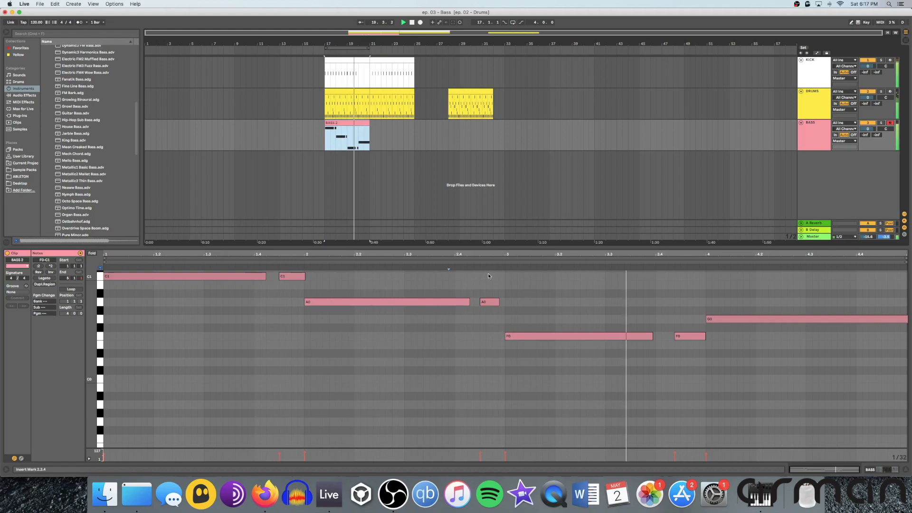
Raise the short C1 note at the end of bar 1 to E1 and play the clip
scroll(503, 285, up, 3)
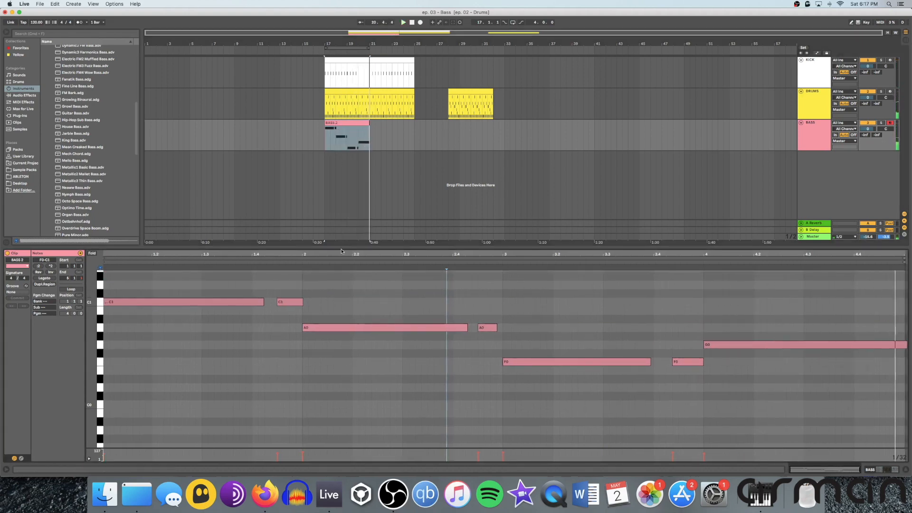
click(336, 280)
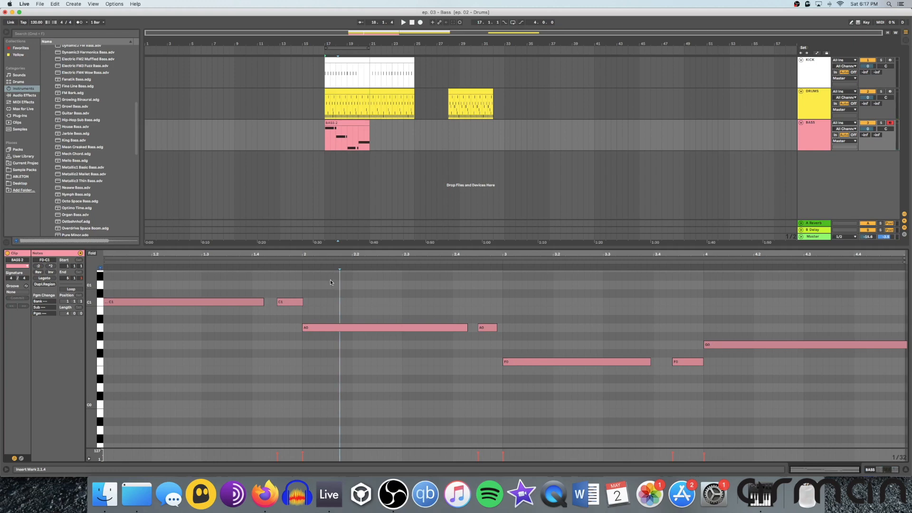
click(290, 303)
click(290, 303)
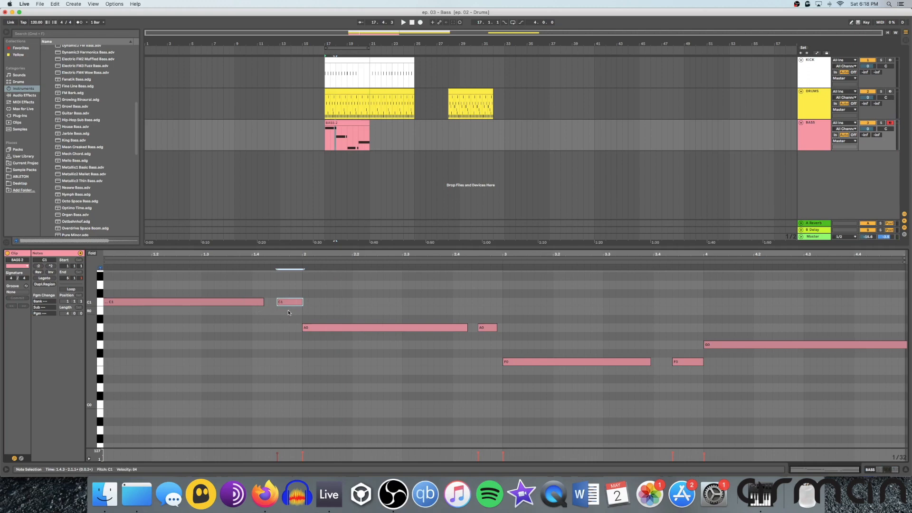
key(Up)
key(Up)
key(Up)
key(Up)
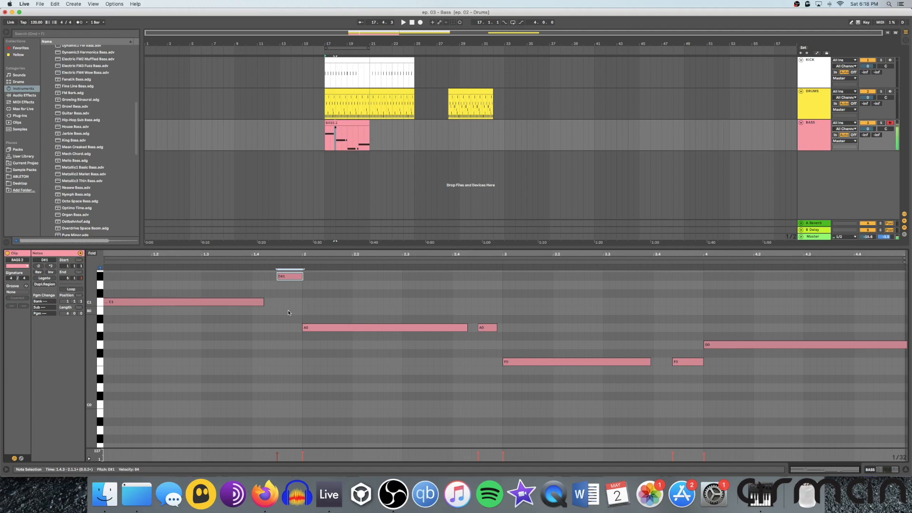
key(space)
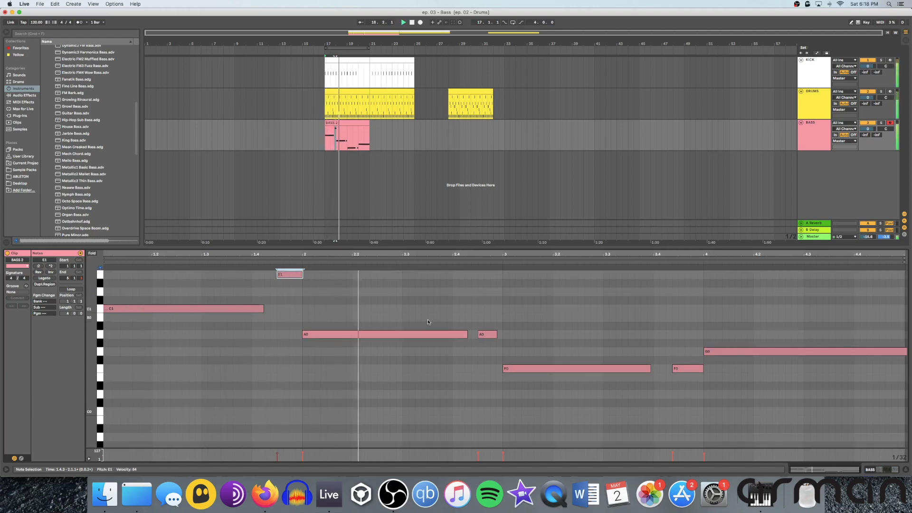
Raise the short A0 note at the end of bar 2 to C1 and play the clip
key(space)
click(489, 334)
key(Up)
key(Up)
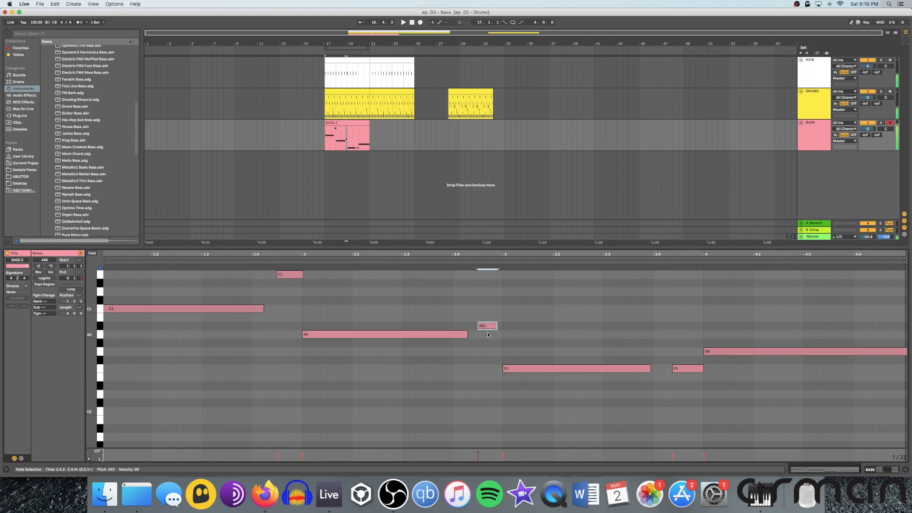
key(space)
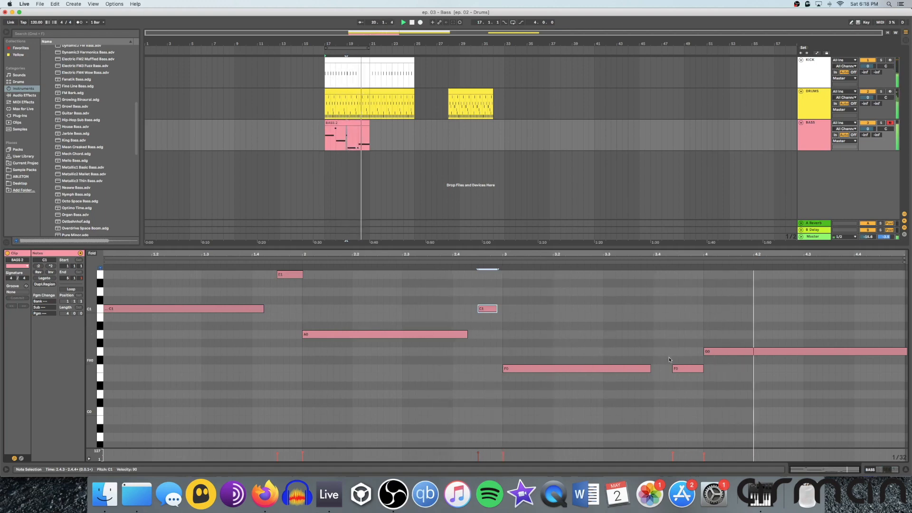
Duplicate the edited bass clip to bar 21 and play the bass line from bar 17
click(352, 124)
key(space)
key(super+d)
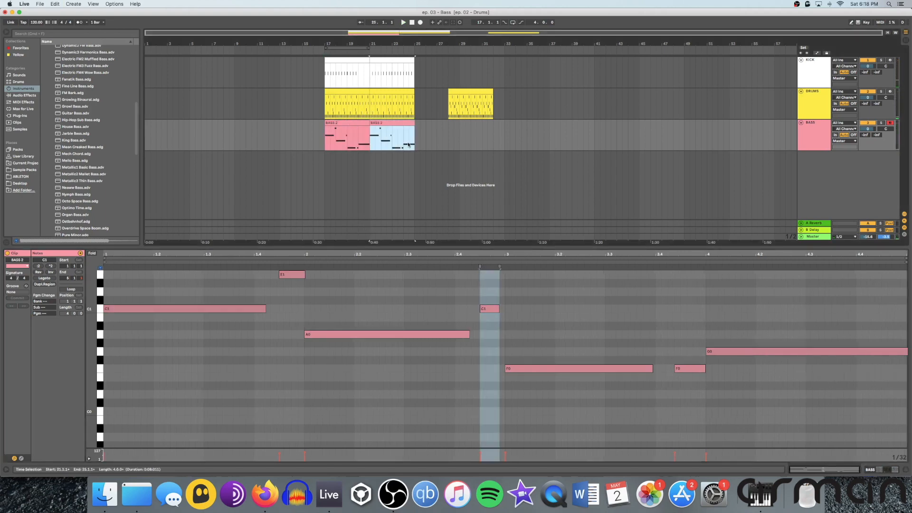
click(374, 148)
key(space)
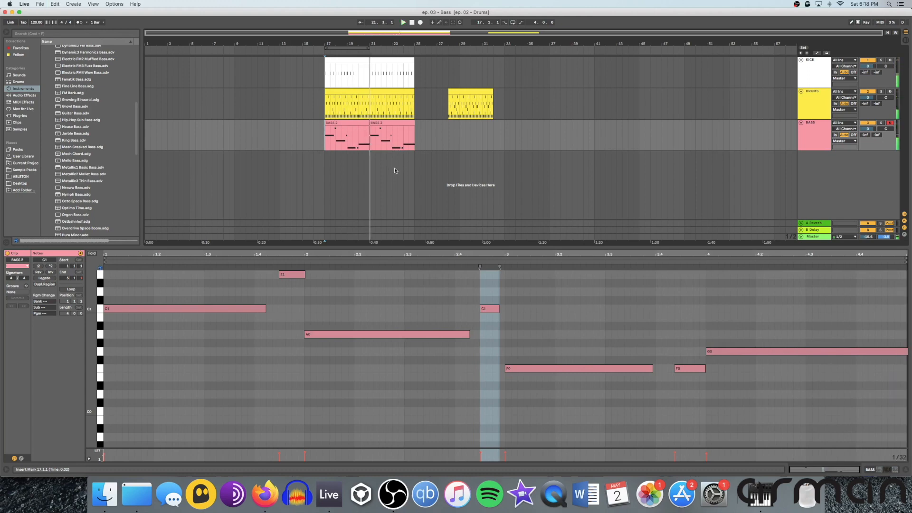
click(324, 133)
click(370, 135)
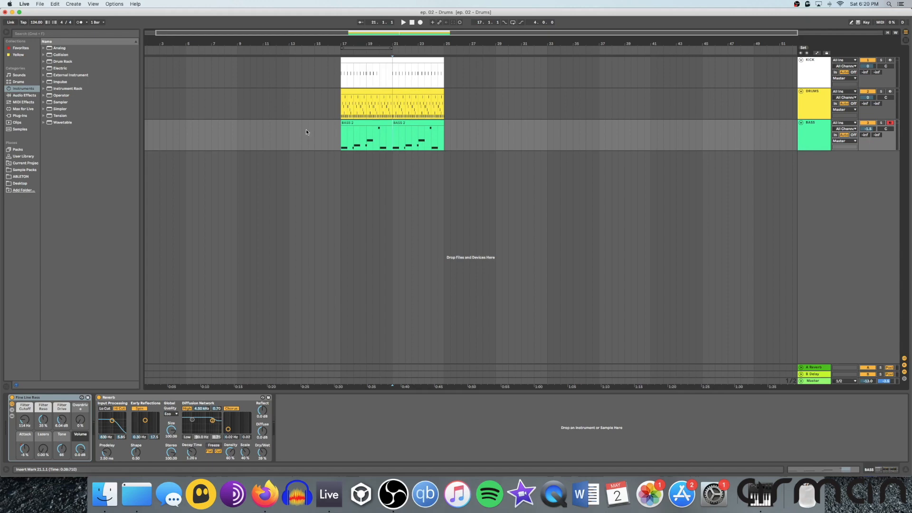
Open the notes of the bass clip at bar 17 in the ep. 02 - Drums set and play it with the drums
click(342, 135)
double_click(353, 136)
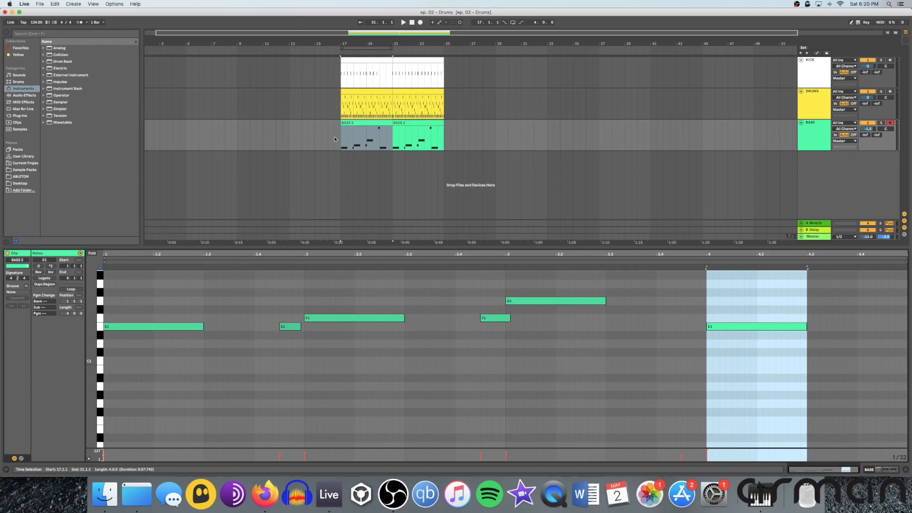
click(342, 138)
key(space)
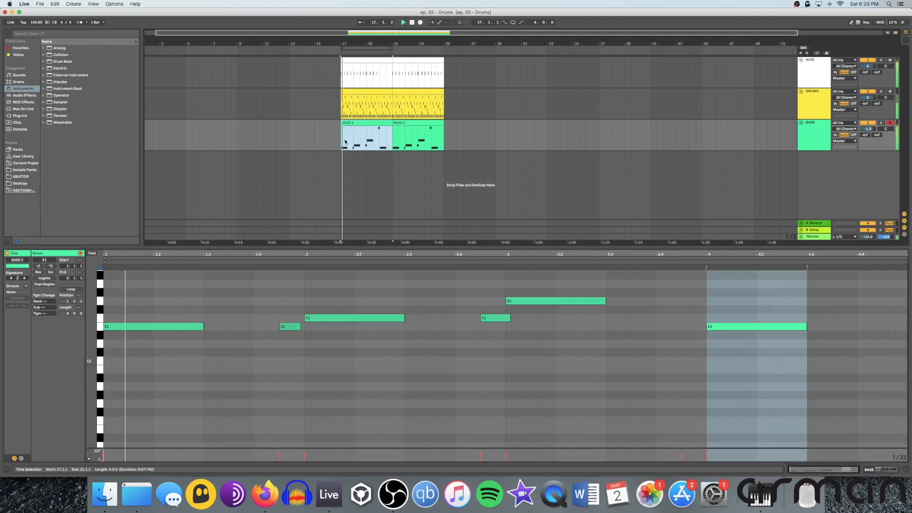
click(364, 168)
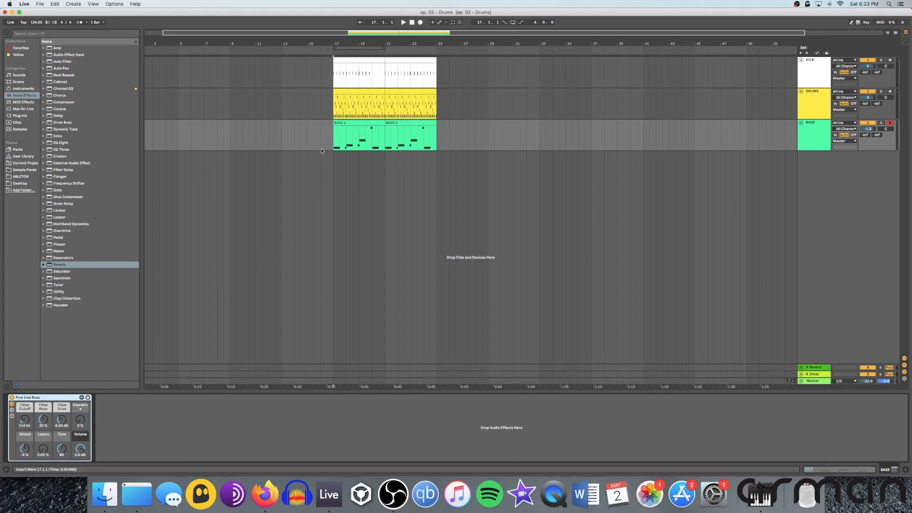
double_click(341, 124)
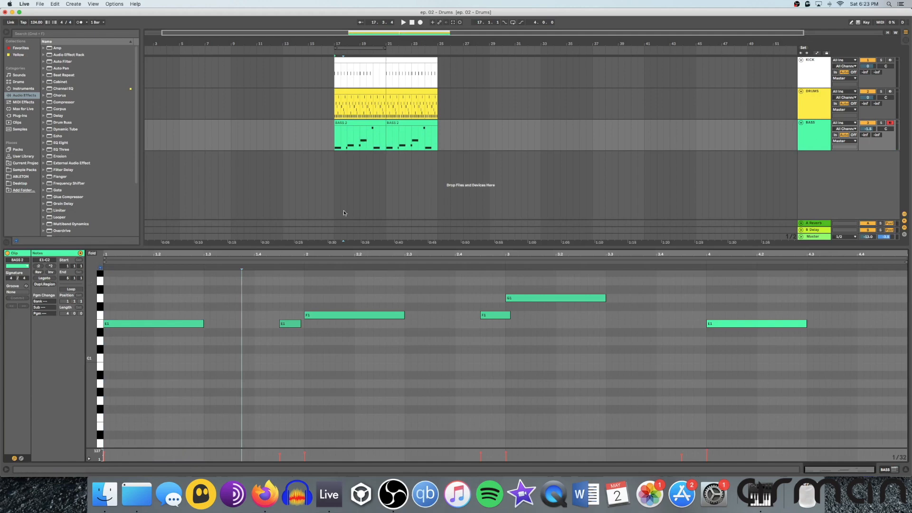
Play the kick, drums and bass together from bar 17
click(336, 136)
key(space)
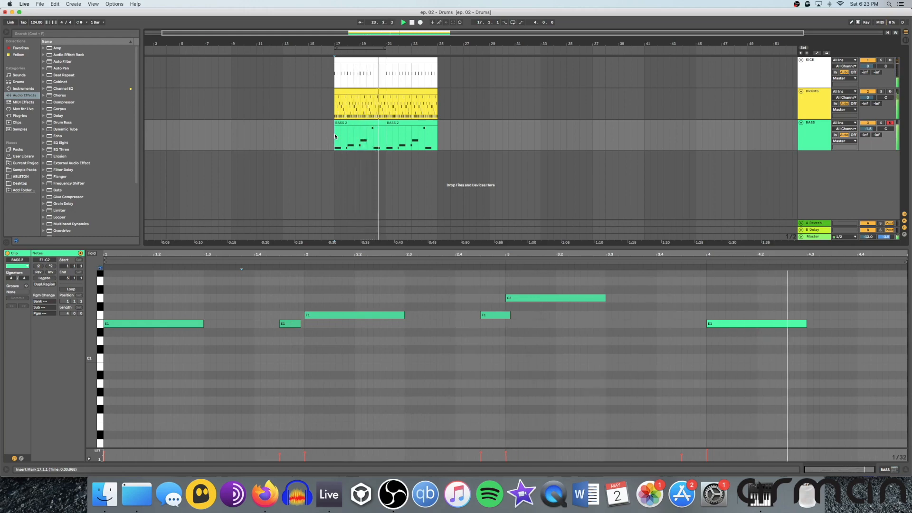
scroll(422, 296, up, 3)
scroll(422, 296, up, 1)
key(space)
Examine the pitches and lengths of all notes in the bass clip and replay it with the drums
scroll(291, 96, right, 1)
scroll(285, 179, left, 1)
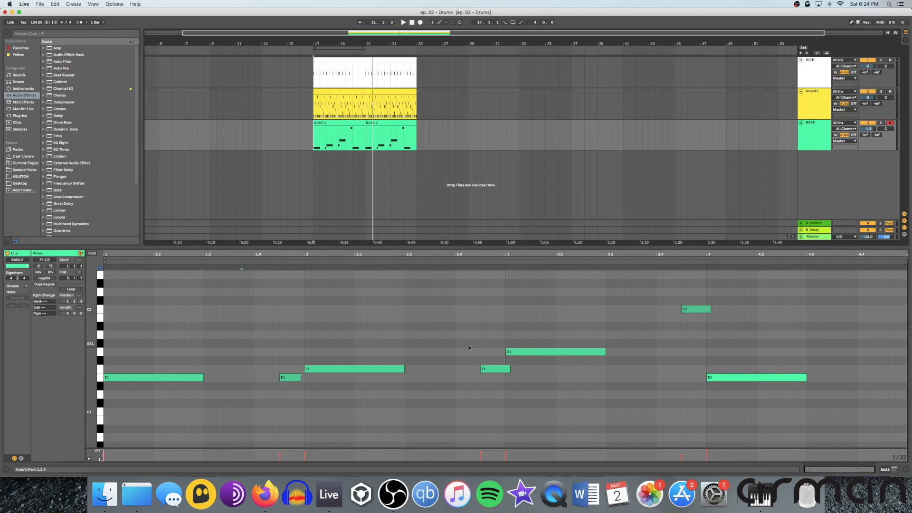
scroll(404, 330, down, 1)
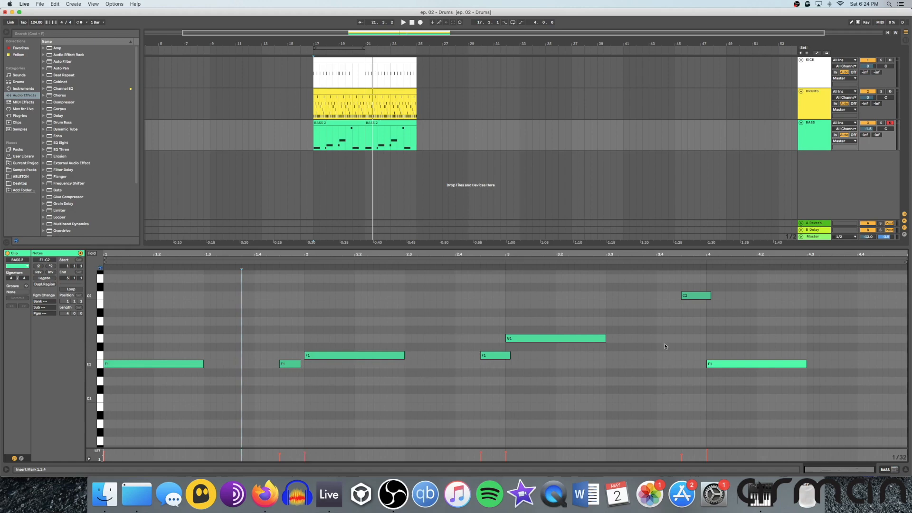
scroll(634, 304, up, 1)
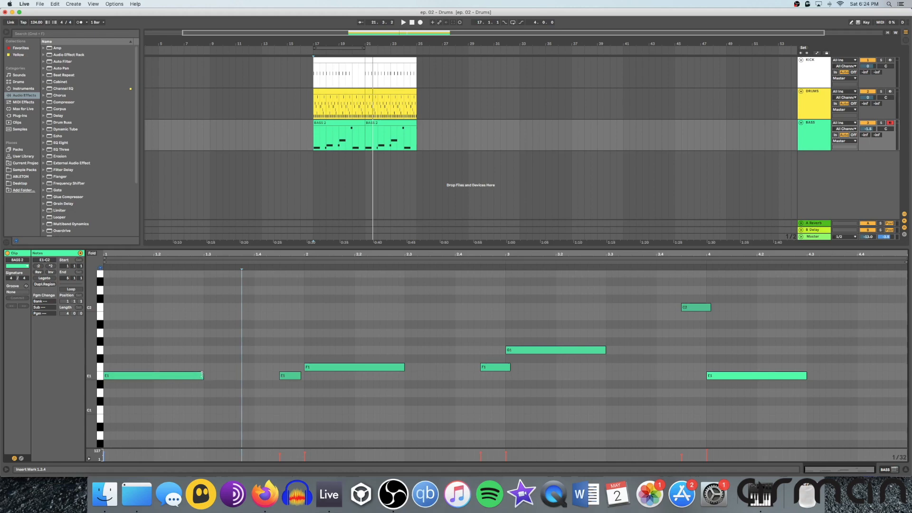
key(space)
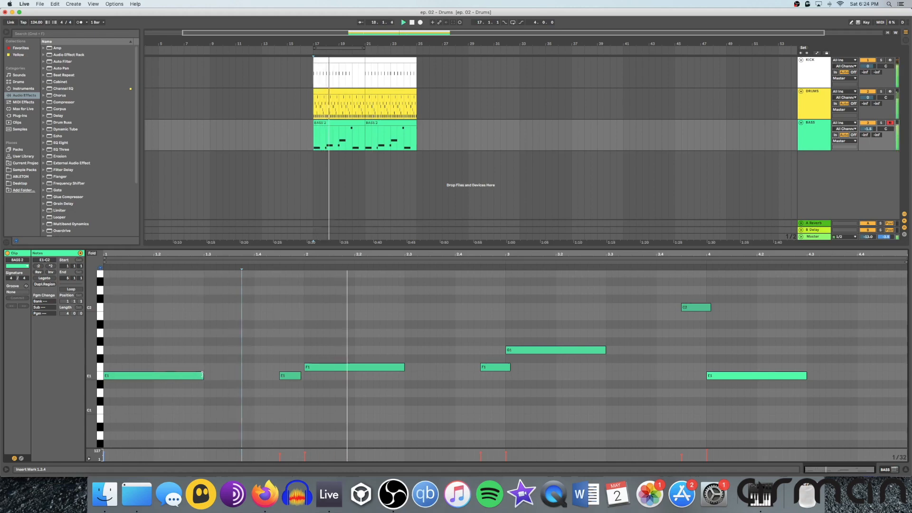
key(space)
scroll(202, 376, down, 1)
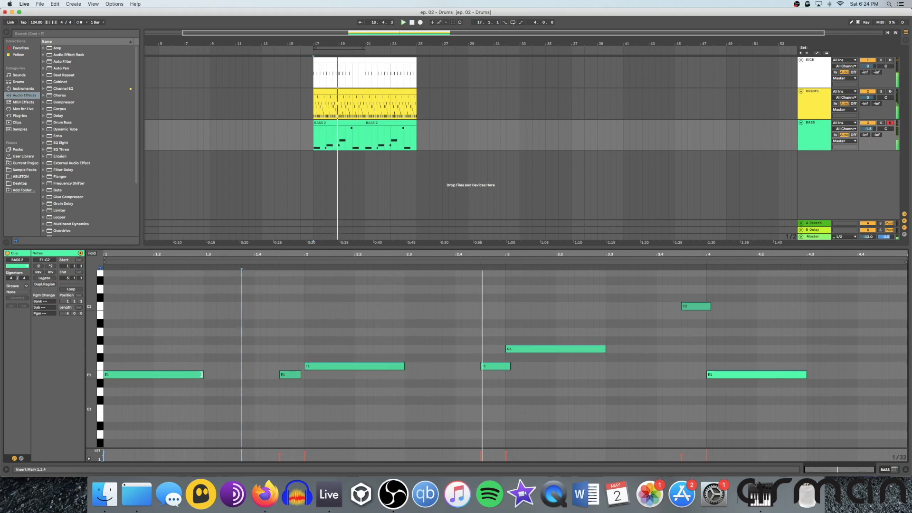
scroll(199, 373, down, 1)
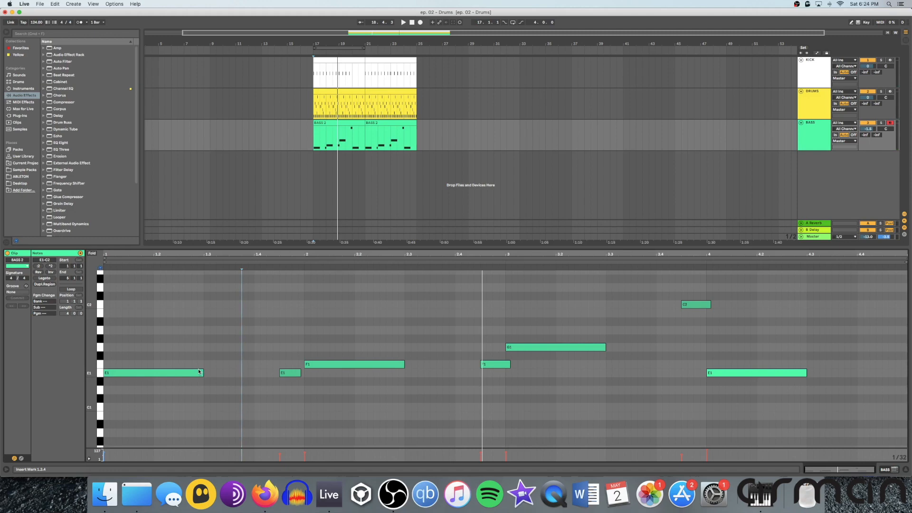
Switch from the bass clip's notes to the Fine Line Bass device on the BASS track
click(202, 372)
mouse_move(202, 373)
mouse_down()
mouse_move(261, 372)
mouse_move(216, 376)
mouse_up()
key(shift+Tab)
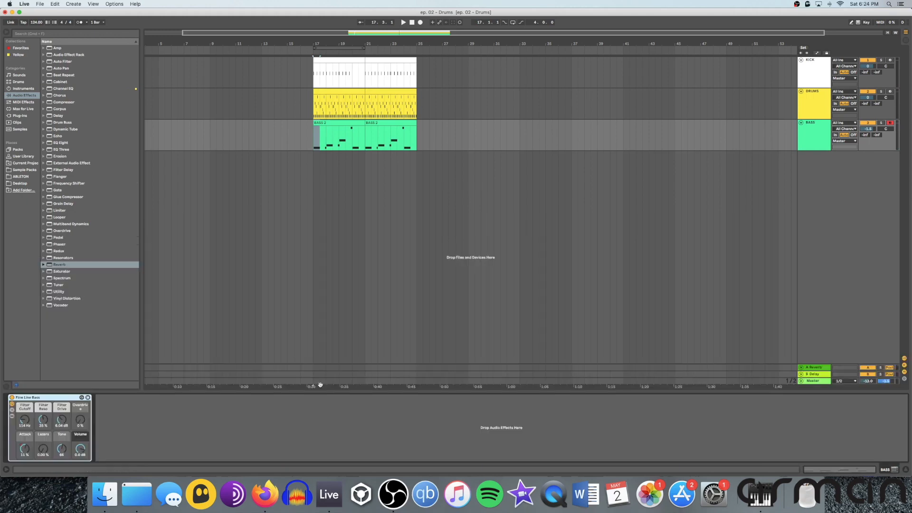
key(Tab)
key(Tab)
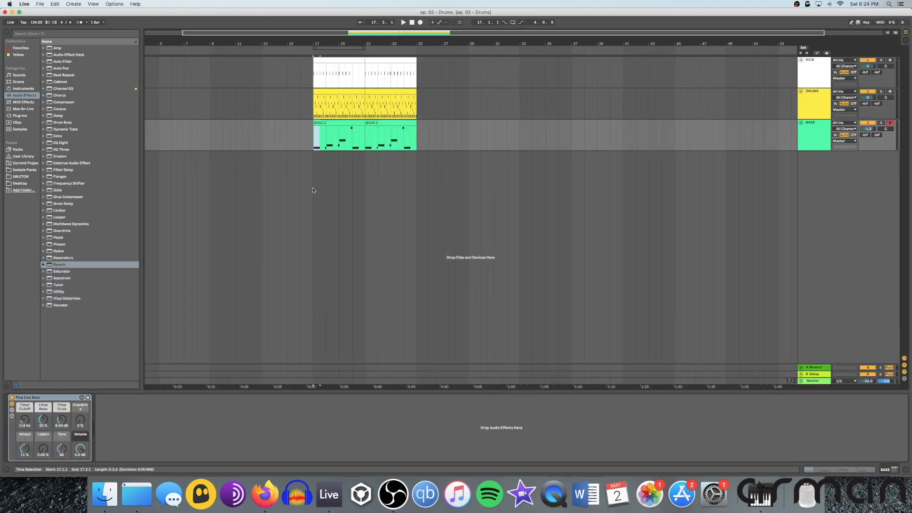
click(315, 162)
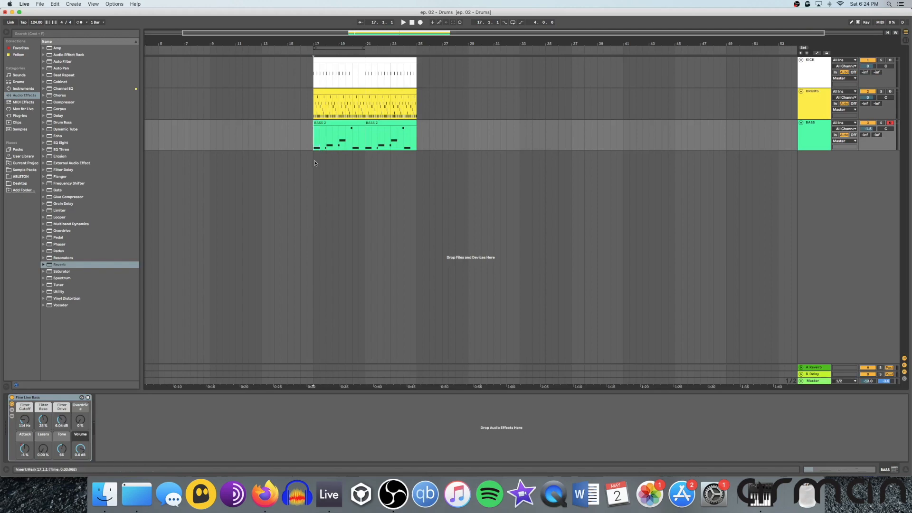
click(326, 137)
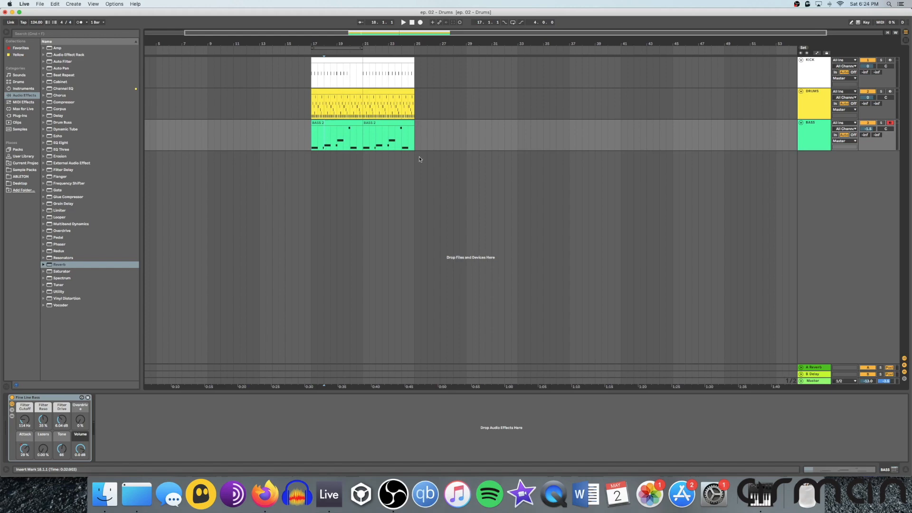
Add a Reverb after Fine Line Bass on the BASS track and adjust its Dry/Wet amount
click(821, 139)
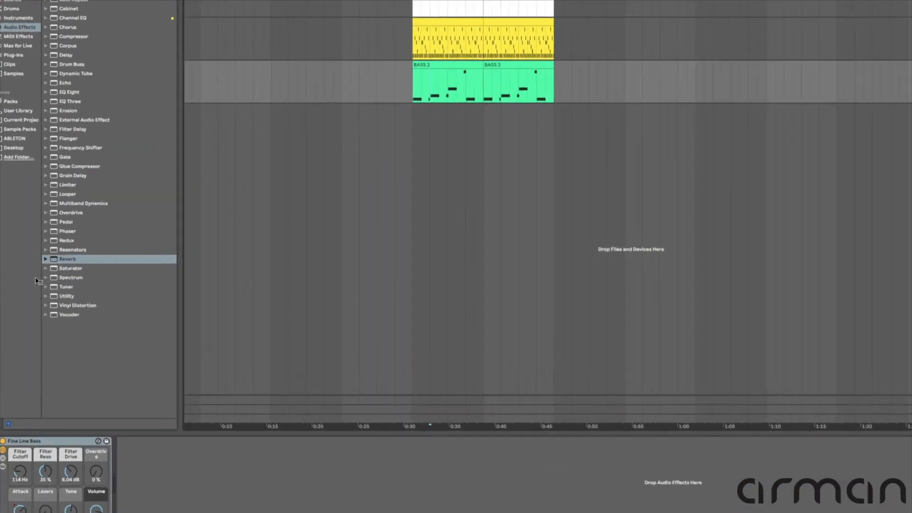
drag(75, 257, 99, 275)
drag(150, 413, 175, 480)
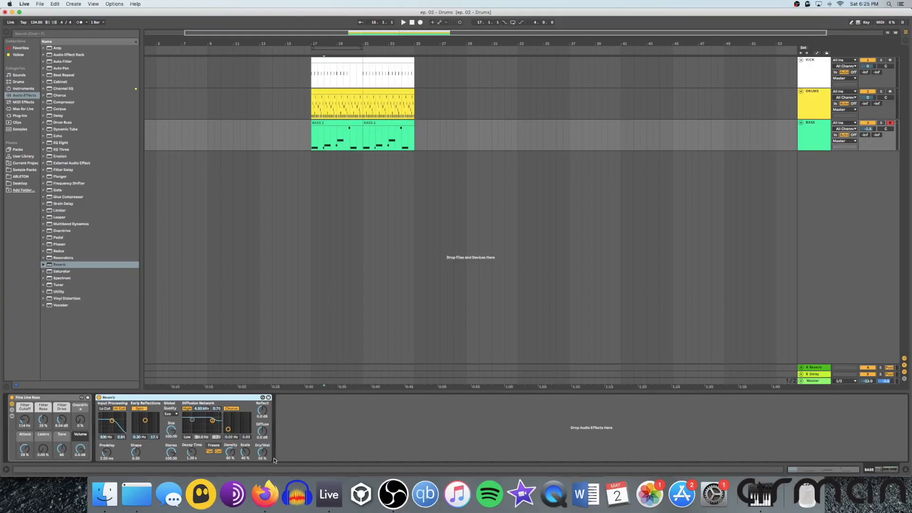
drag(262, 453, 262, 454)
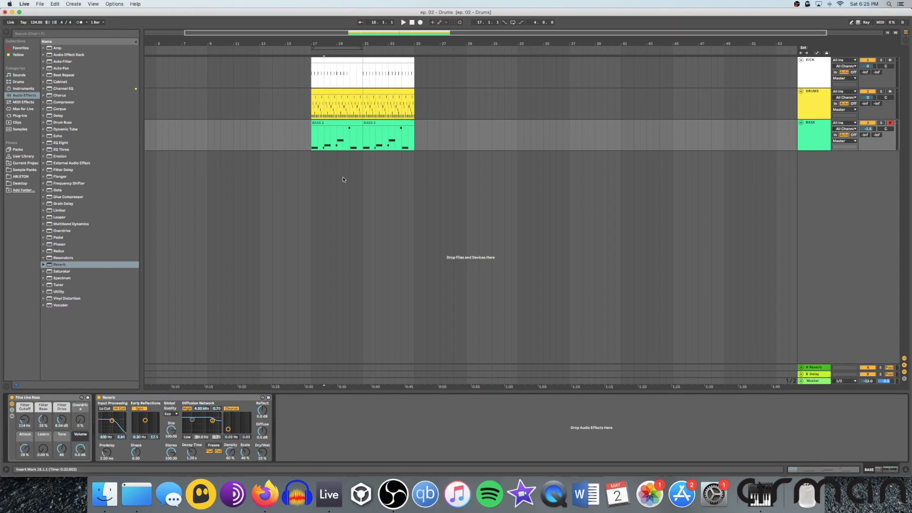
Play from bar 17 with the BASS track soloed, set the Reverb's Dry/Wet to 25%, and replay it with the kick and drums
click(310, 130)
key(space)
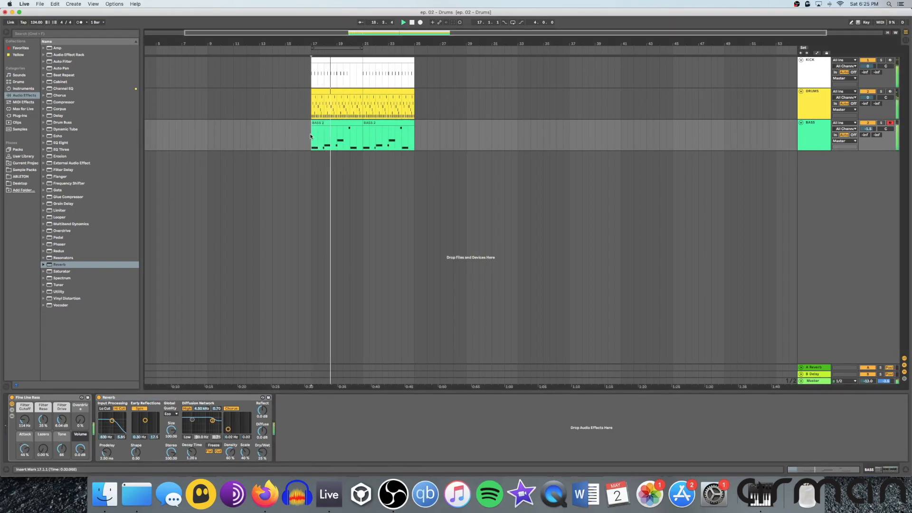
key(s)
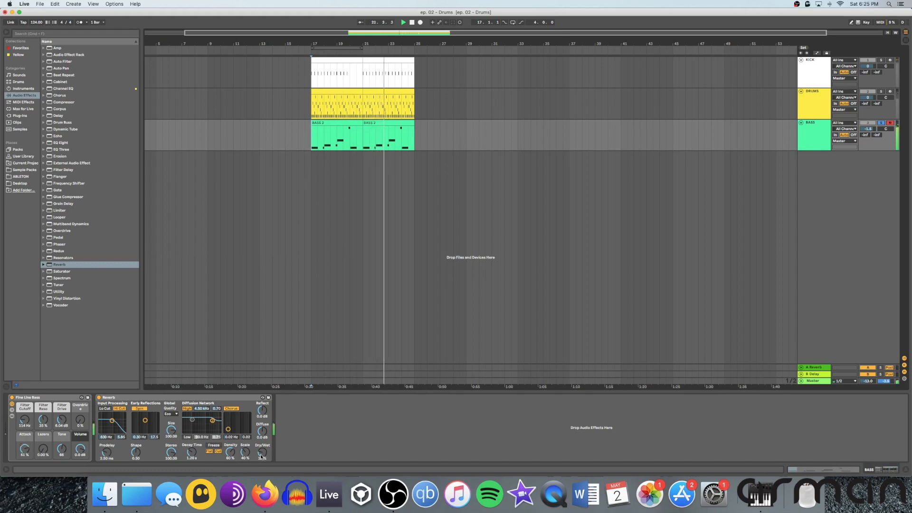
drag(261, 456, 260, 451)
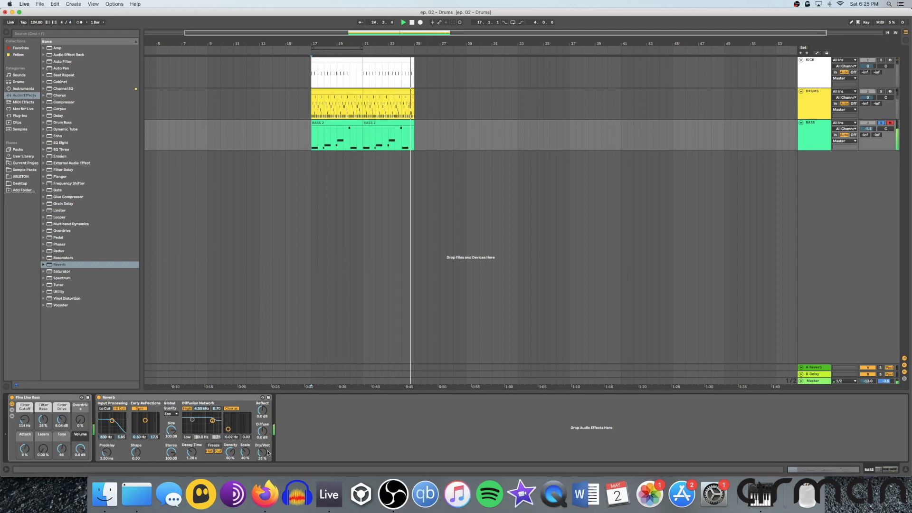
key(space)
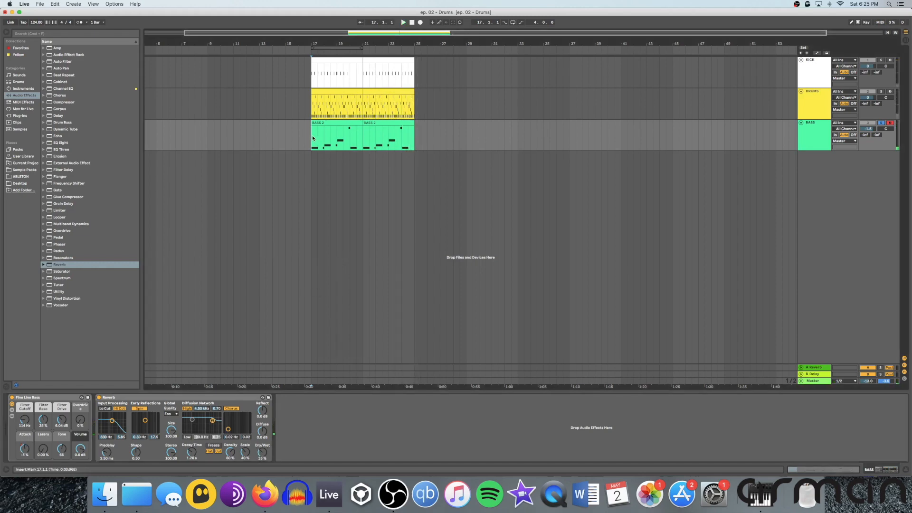
key(space)
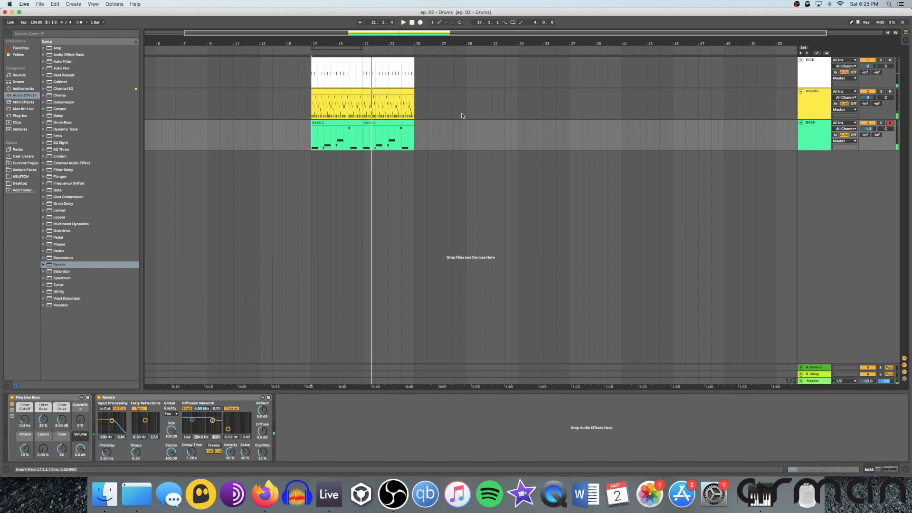
Add an EQ Eight with its default preset after the kick sample on the KICK track
click(513, 136)
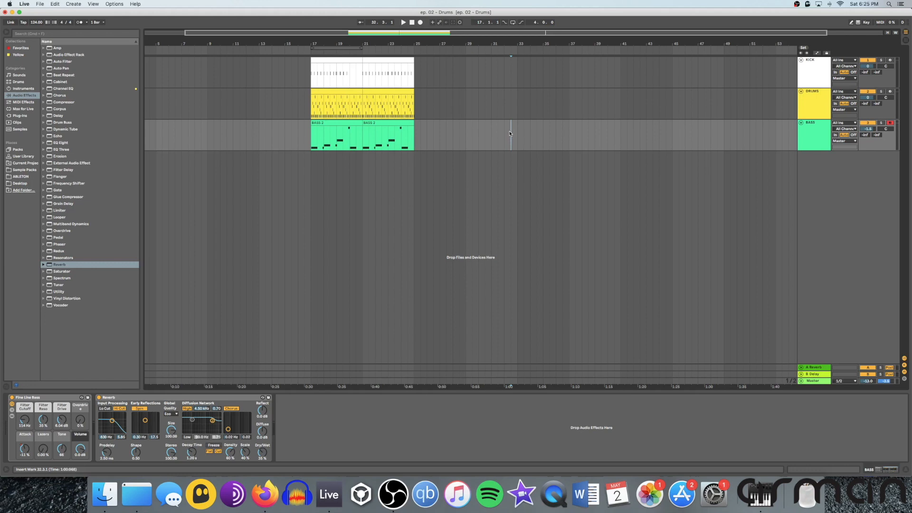
click(313, 71)
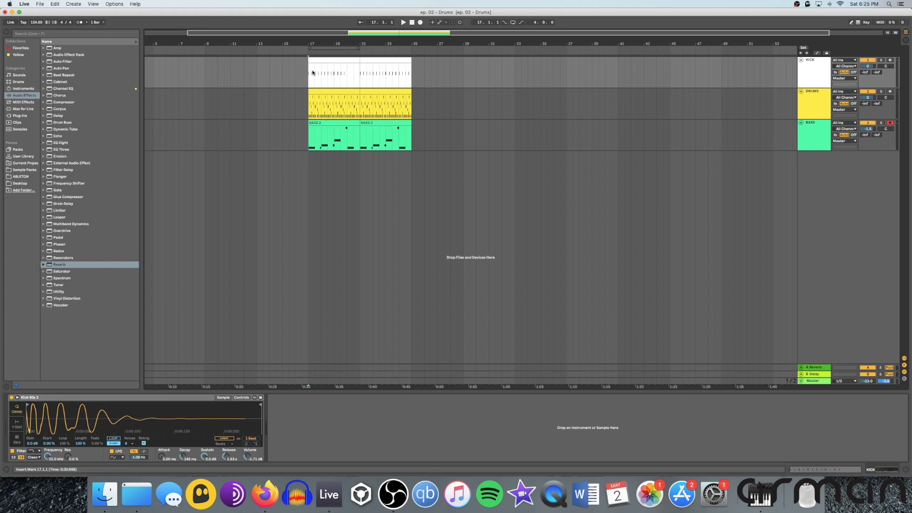
click(308, 142)
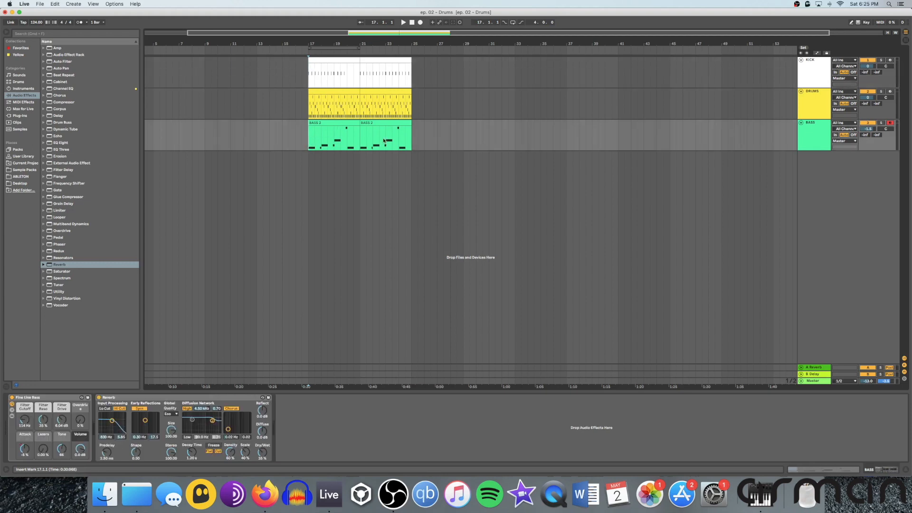
click(818, 73)
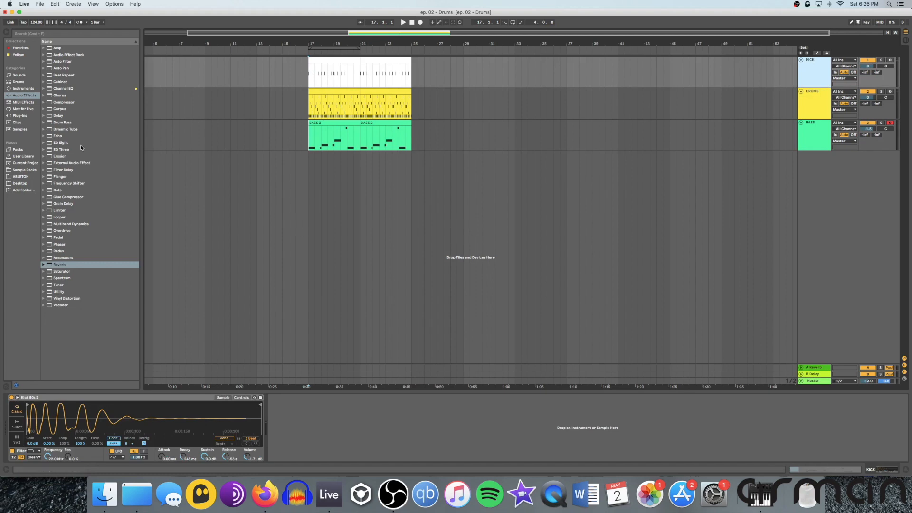
click(29, 98)
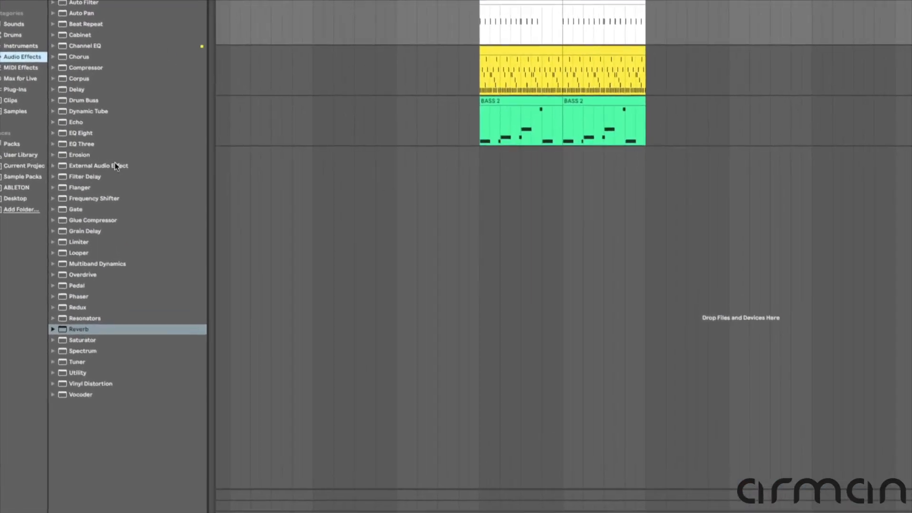
double_click(75, 133)
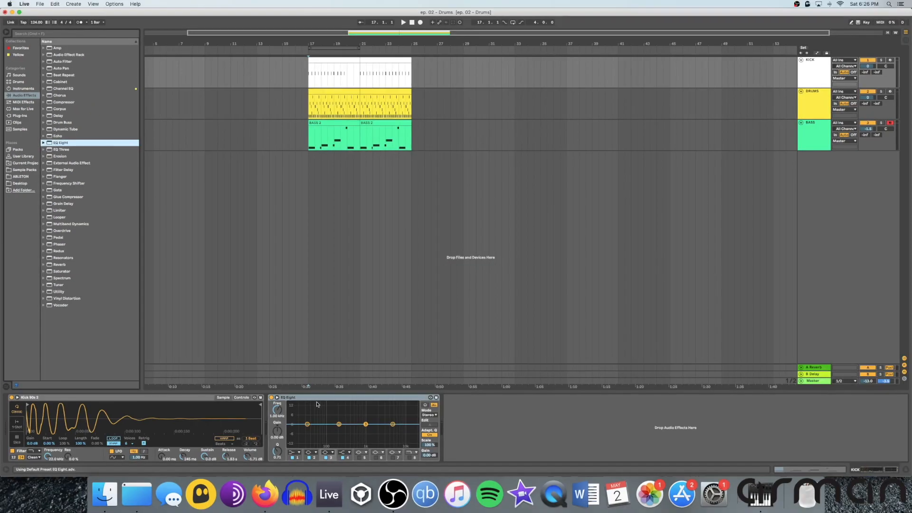
click(322, 400)
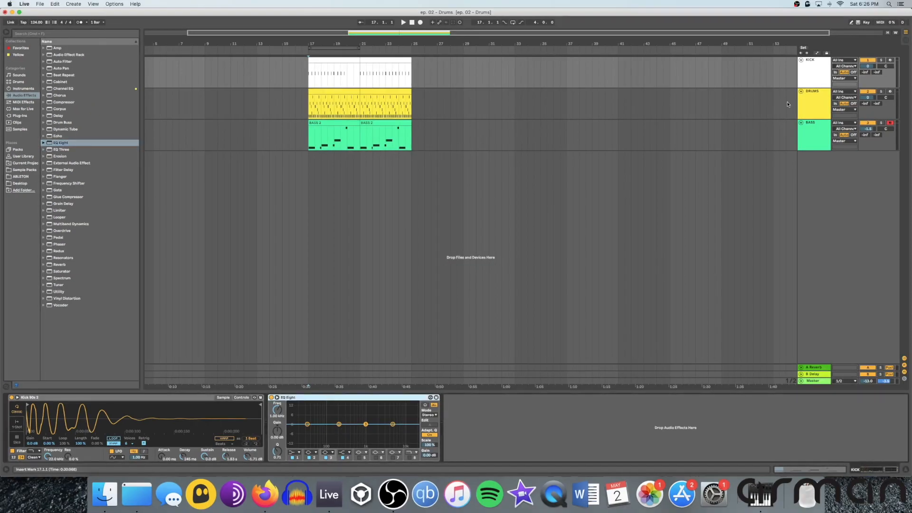
Solo the KICK track and play it from bar 17 to examine its spectrum in the enlarged EQ Eight display
click(446, 287)
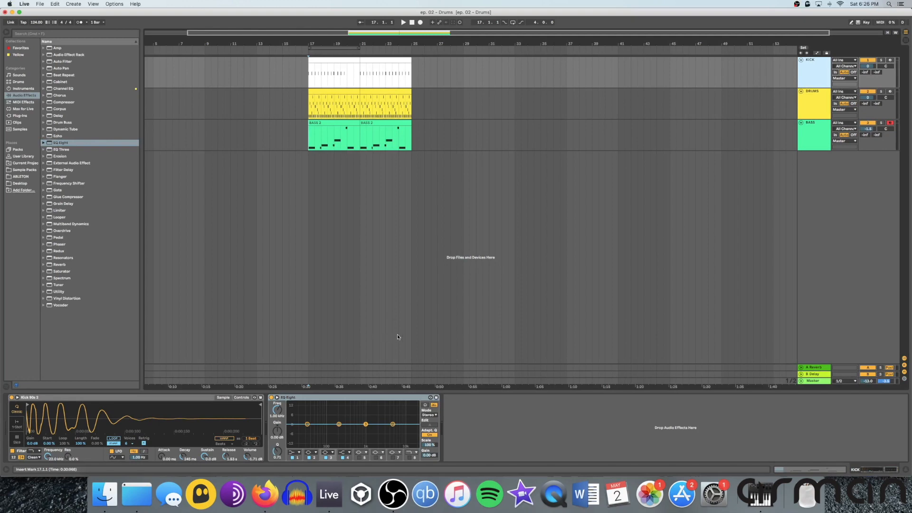
click(310, 76)
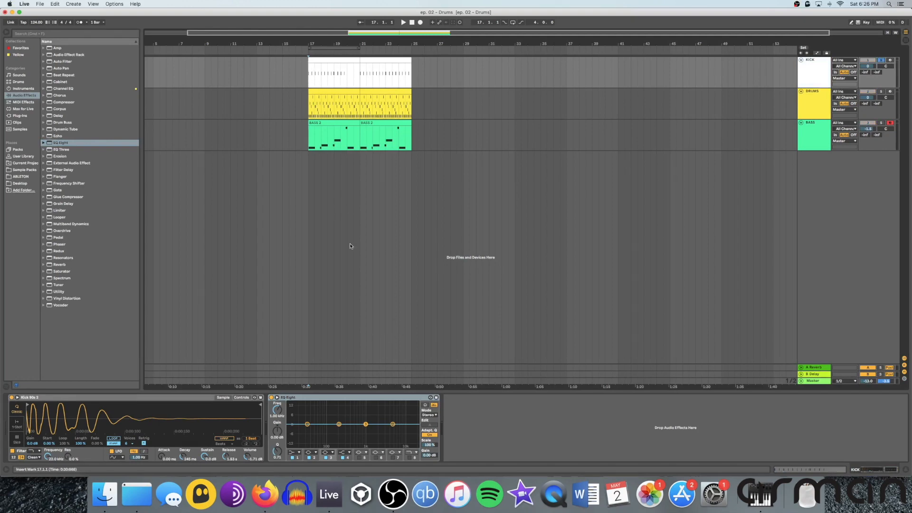
key(space)
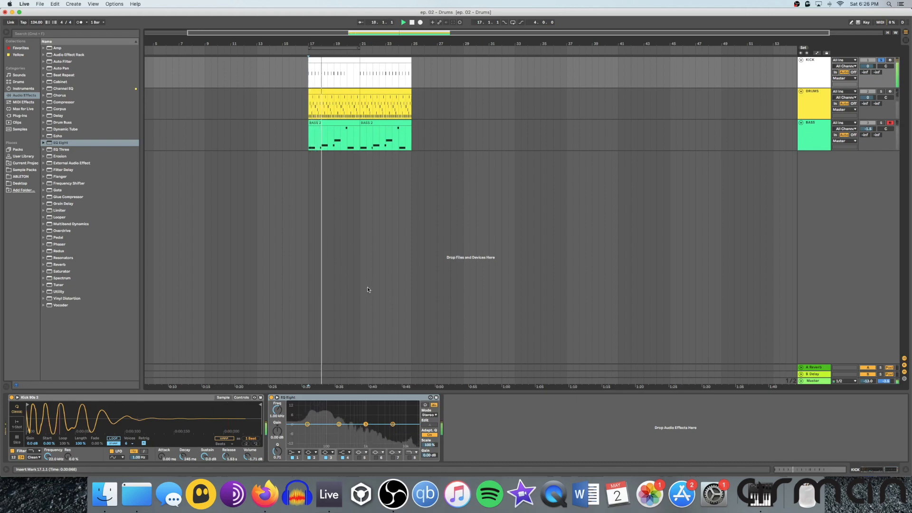
double_click(379, 414)
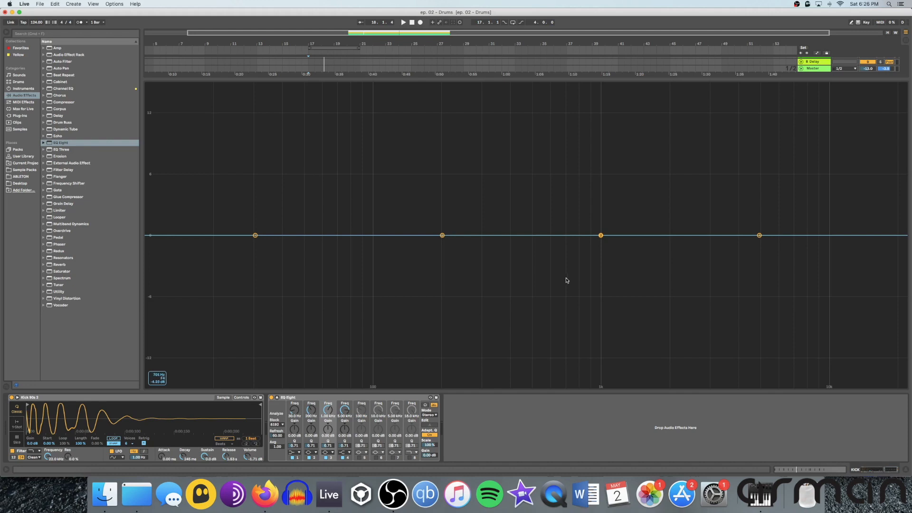
key(space)
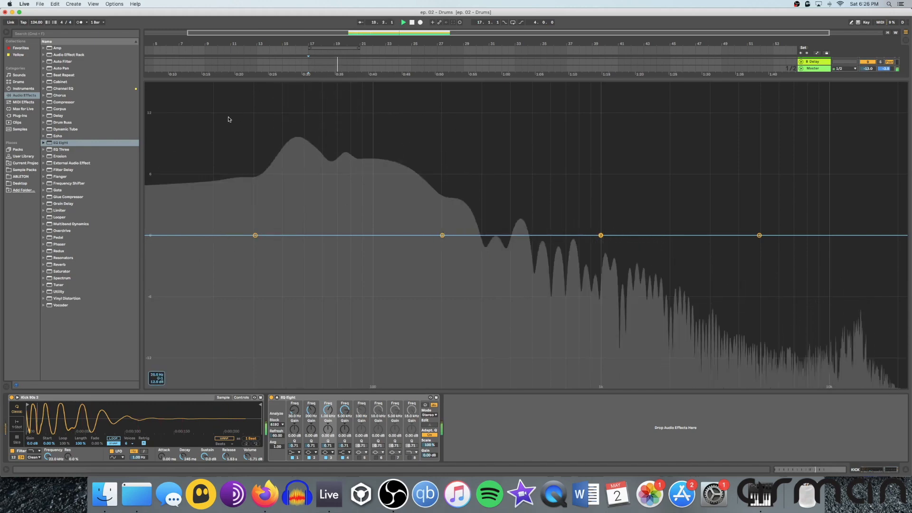
key(space)
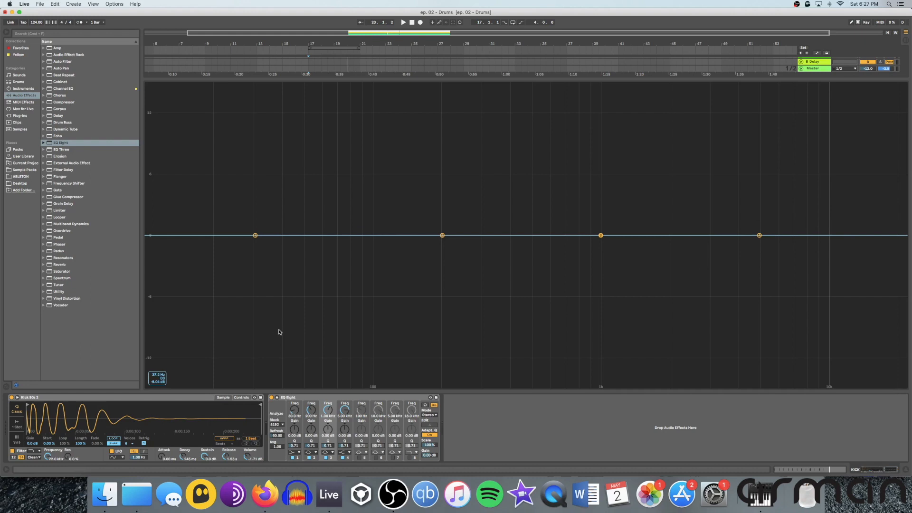
Boost EQ Eight band 3 by about 4 dB near 1 kHz and band 4 by about 7 dB near 725 Hz, then collapse the display
key(space)
key(space)
key(space)
drag(601, 236, 600, 195)
drag(759, 235, 593, 167)
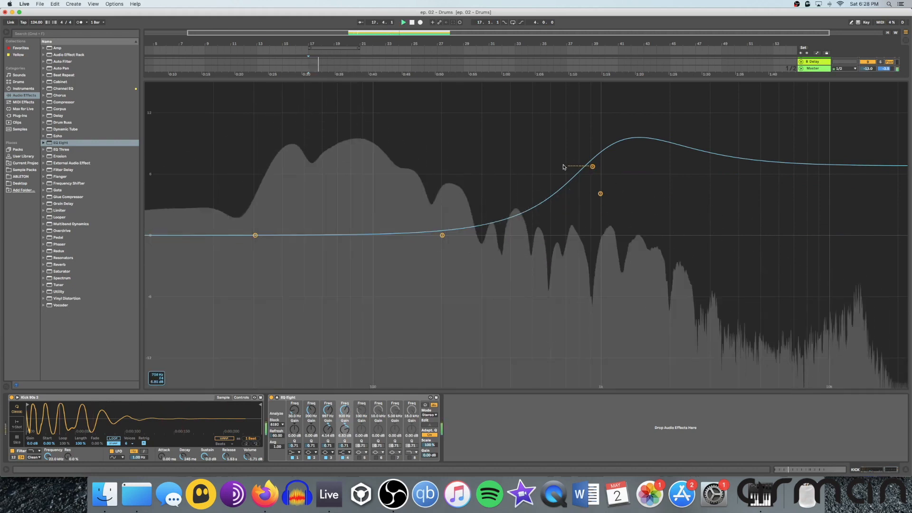
drag(589, 166, 568, 163)
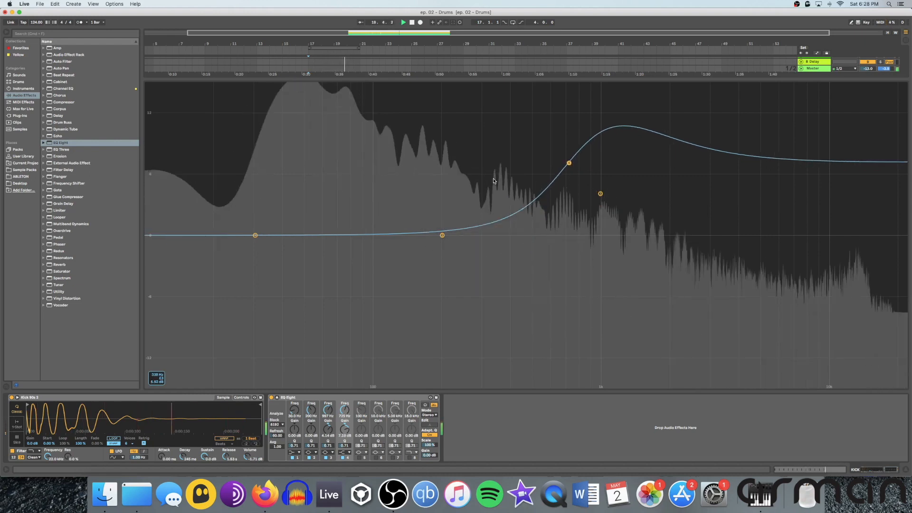
key(Escape)
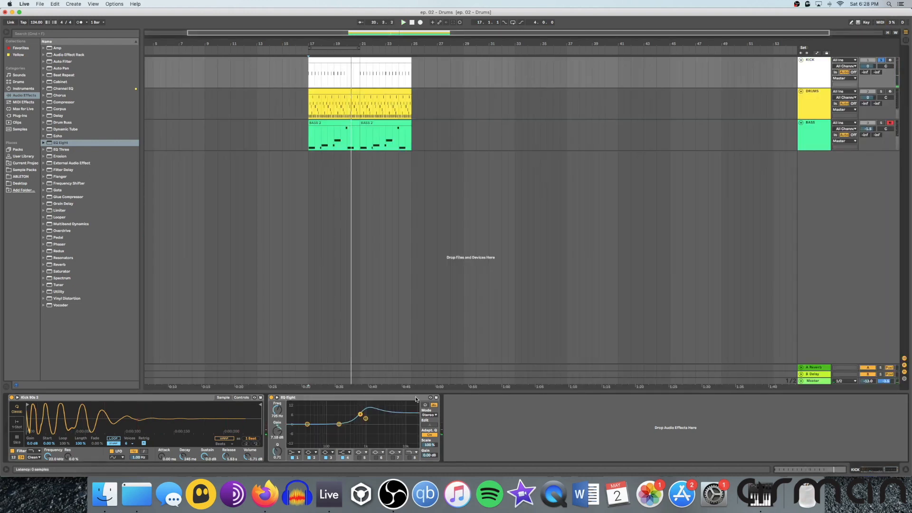
Play the soloed KICK track from bar 17 with its EQ Eight bypassed and re-enabled to compare the sound
key(space)
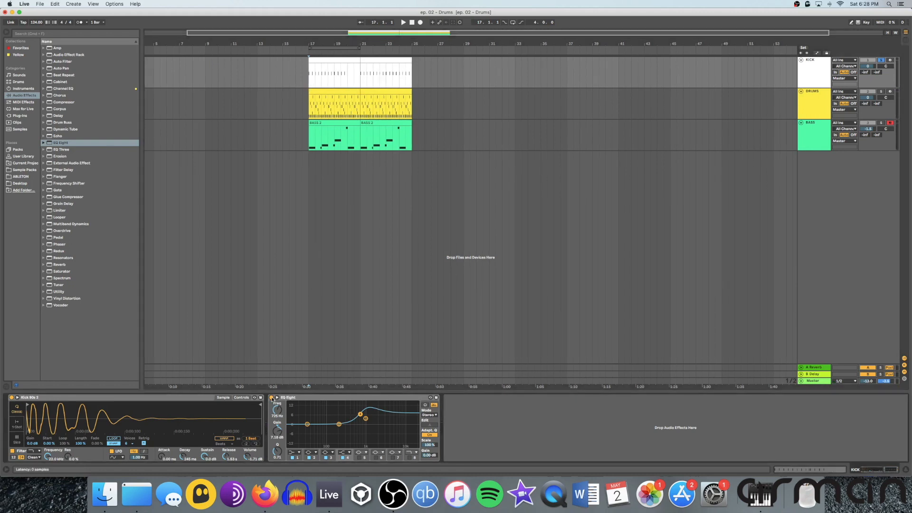
key(space)
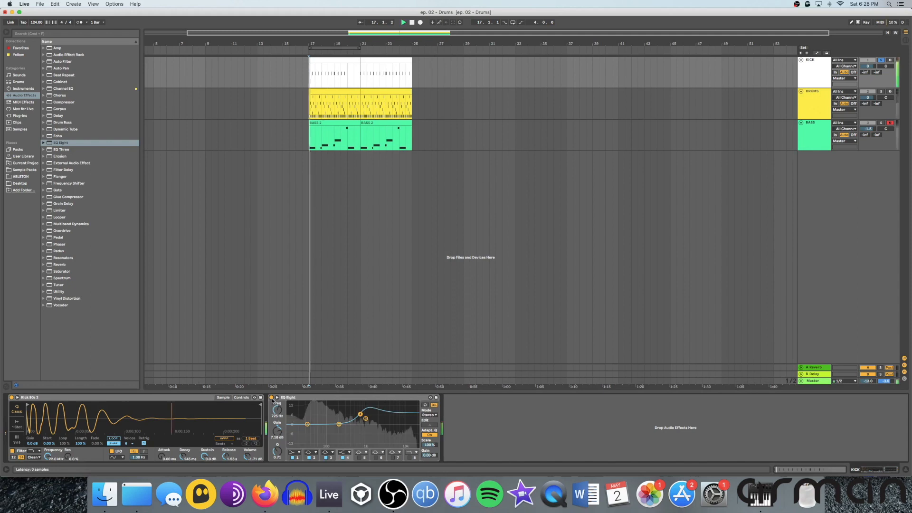
click(272, 398)
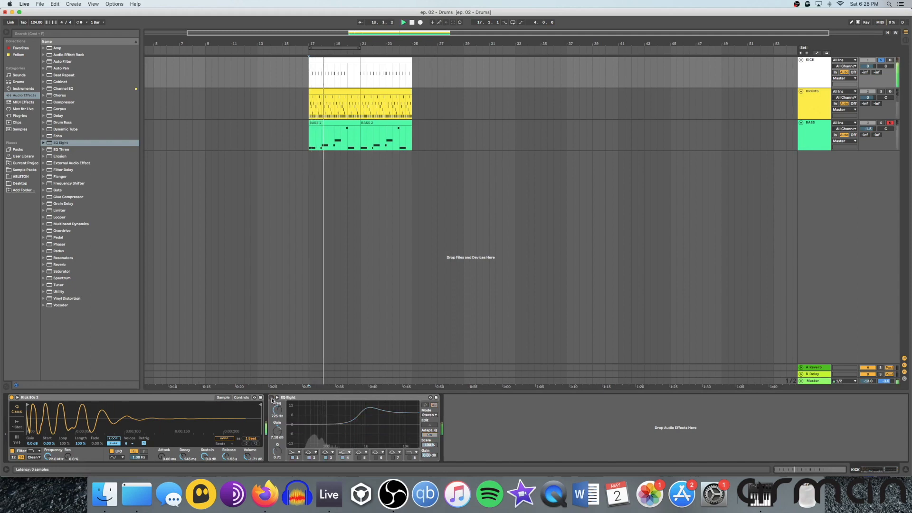
click(271, 398)
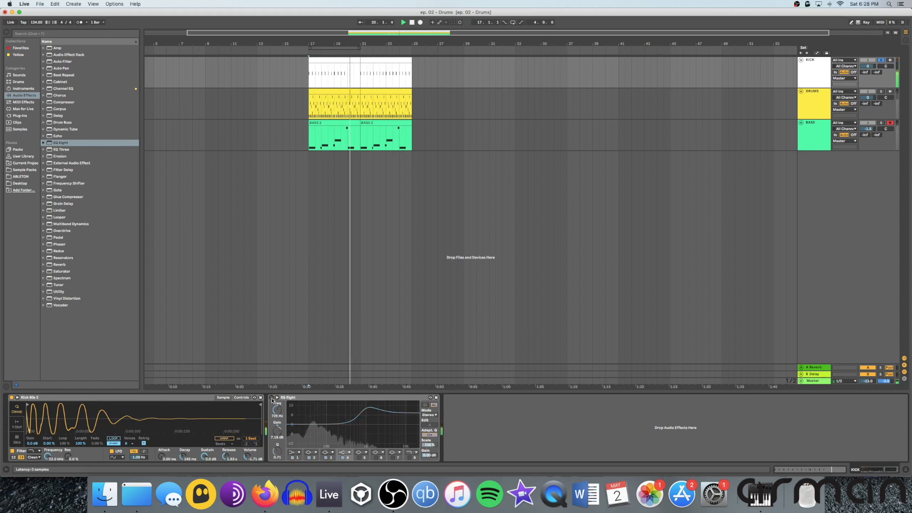
Flatten the kick's EQ Eight curve by returning band 3 near 1.18 kHz and band 4 near 8.65 kHz to about 0 dB
drag(360, 414, 405, 423)
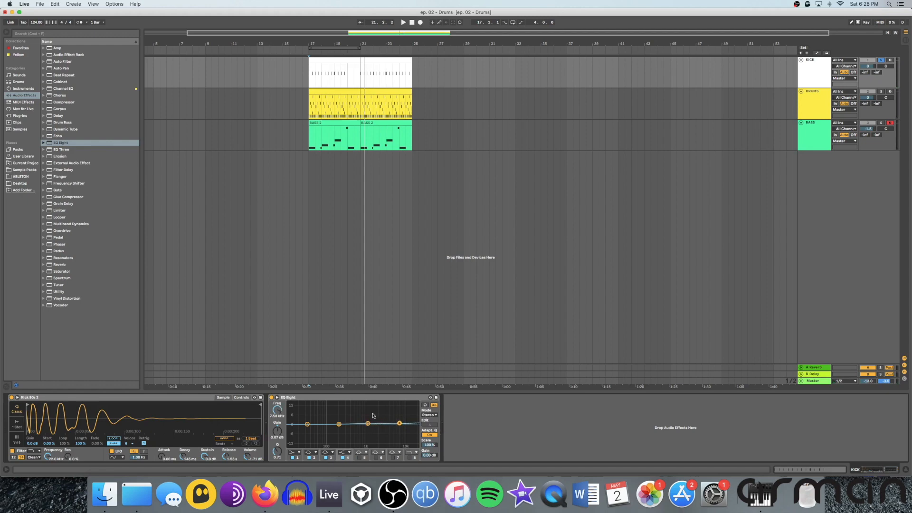
double_click(328, 415)
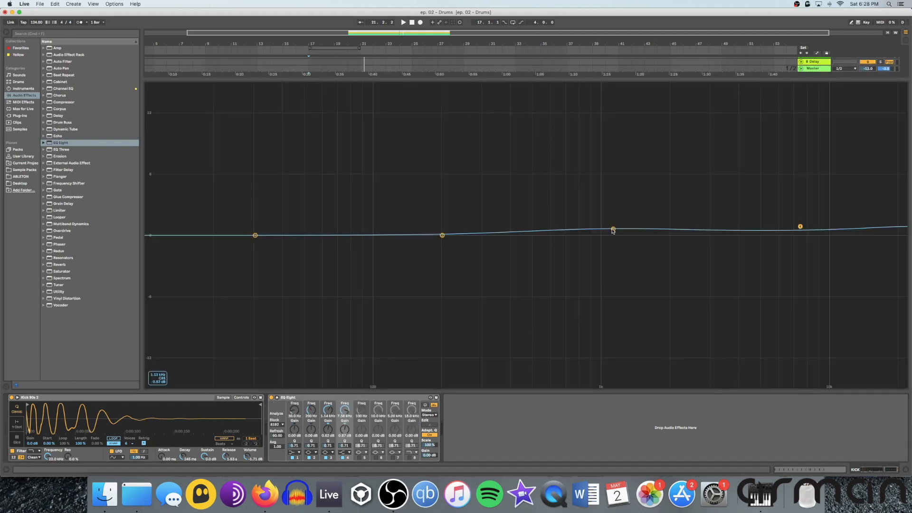
drag(613, 231, 614, 239)
drag(800, 228, 816, 236)
drag(614, 238, 616, 236)
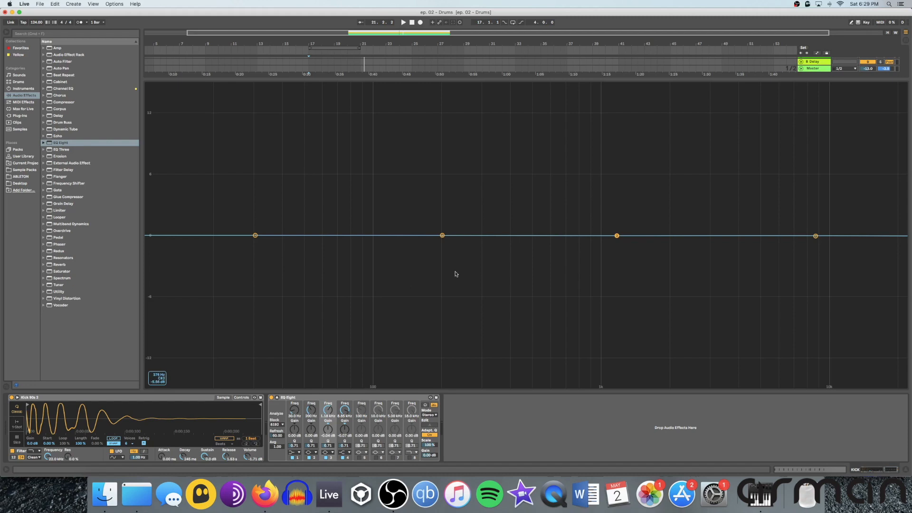
Play the kick with the flat EQ curve to examine its low-frequency peak in the enlarged display, then collapse the display
key(space)
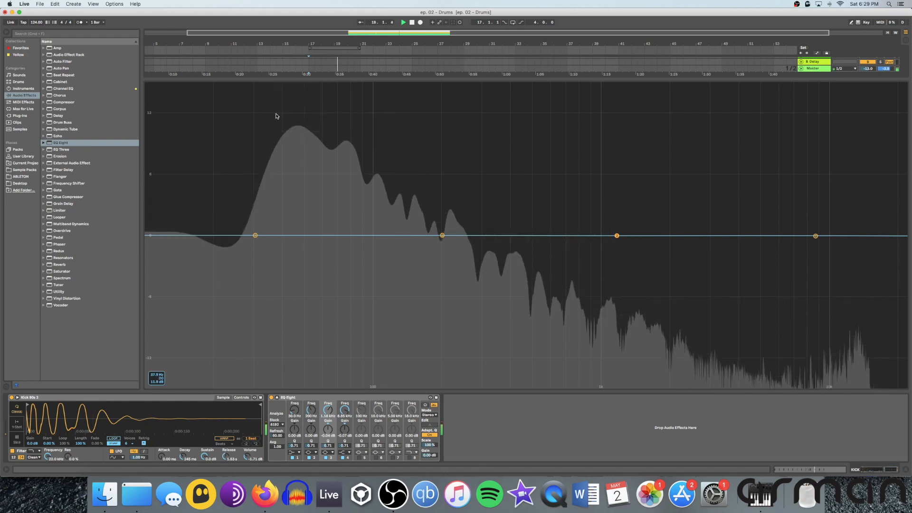
key(space)
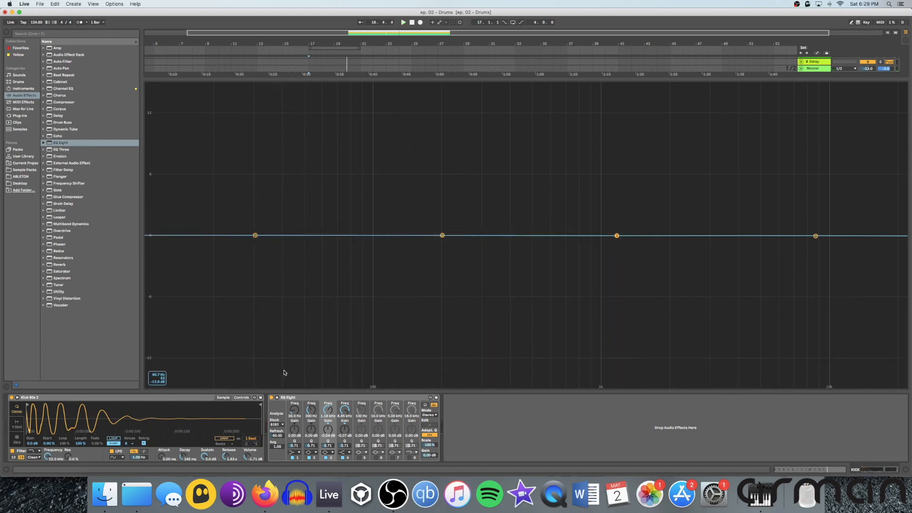
key(space)
key(Escape)
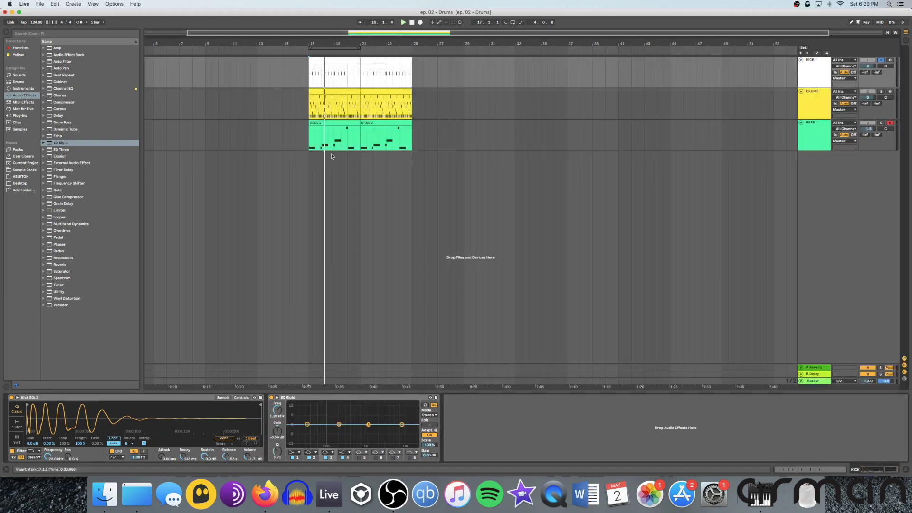
Add an EQ Eight after the Reverb on the BASS track and enlarge its display
click(817, 131)
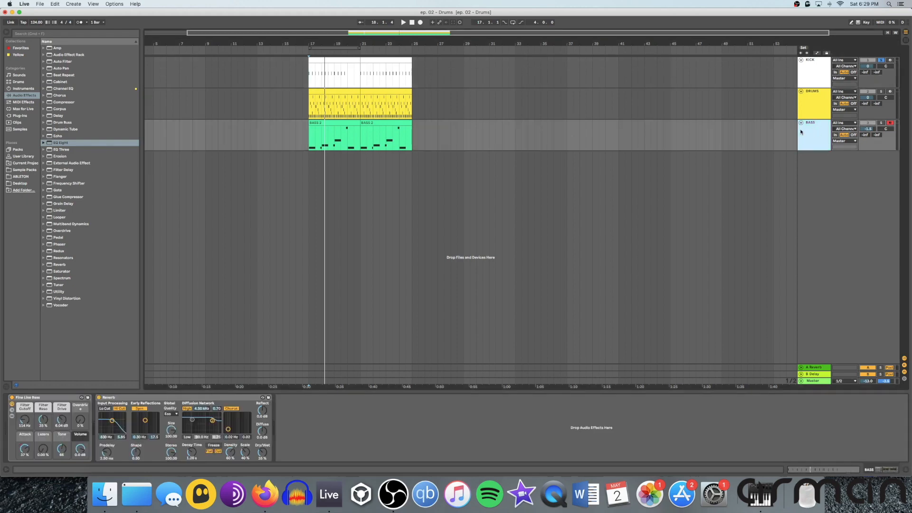
drag(62, 144, 336, 431)
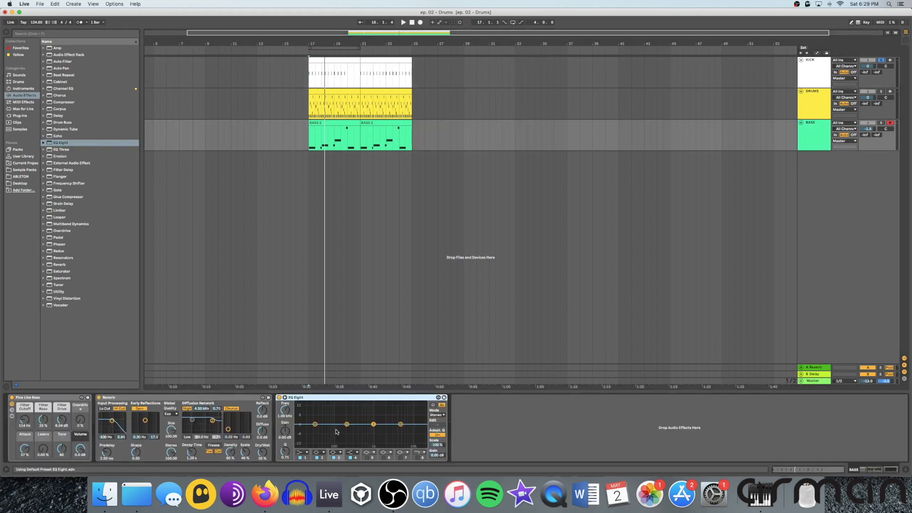
double_click(358, 415)
Play the BASS track to examine where its low-end peaks sit in the EQ Eight spectrum
key(space)
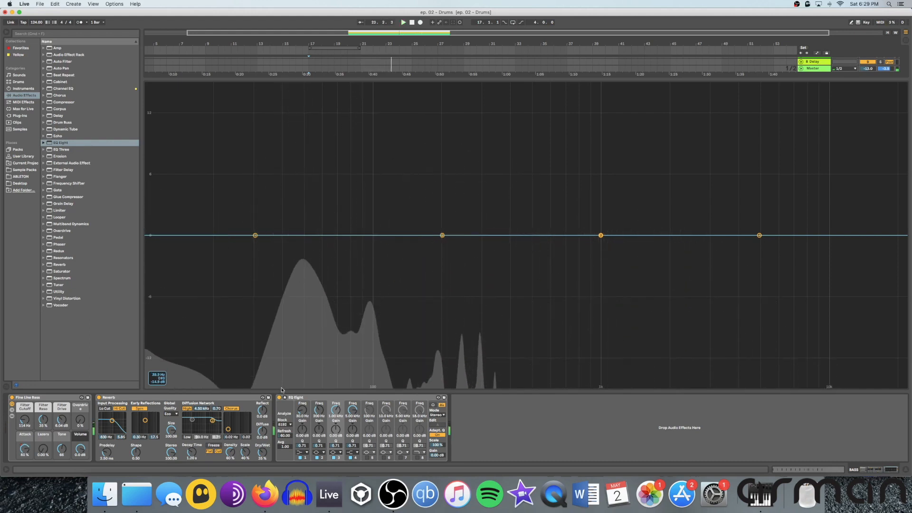
key(space)
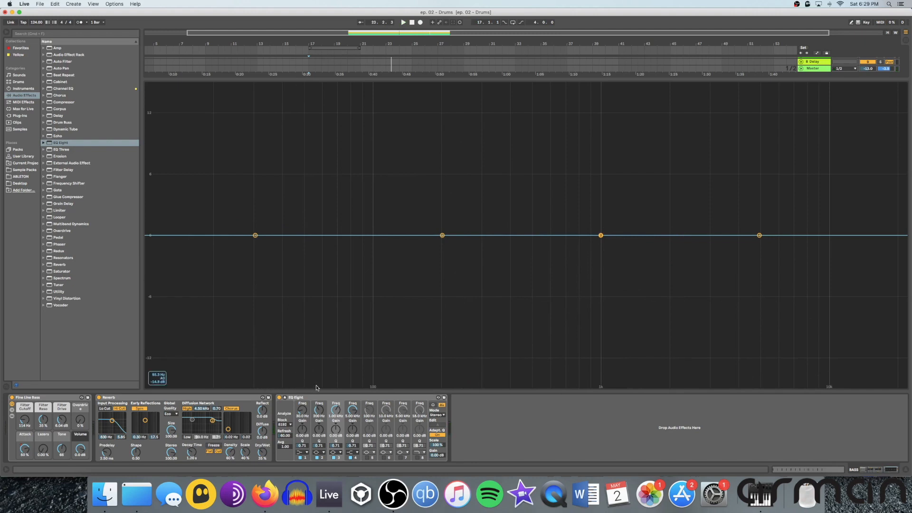
key(space)
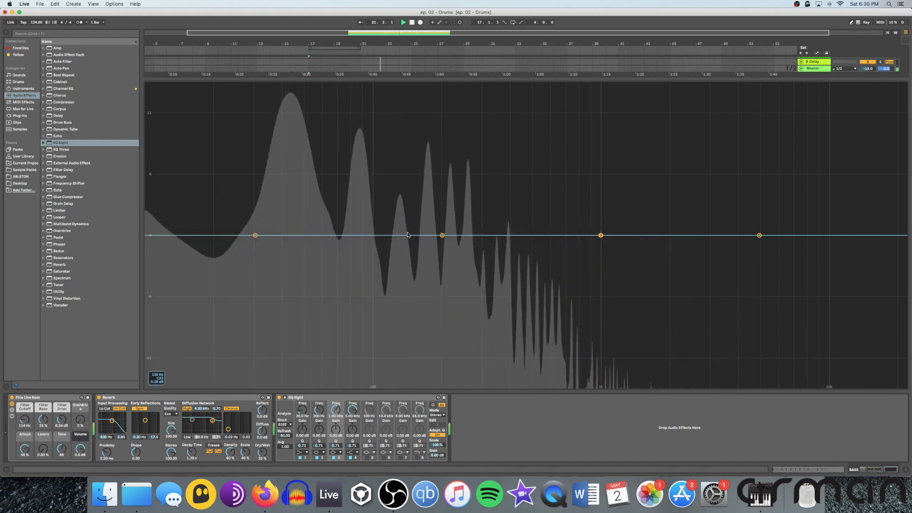
Shape the bass EQ Eight's band 2 into a narrow cut of about 4.5 dB at 50.7 Hz with Q 4.18
drag(442, 235, 301, 236)
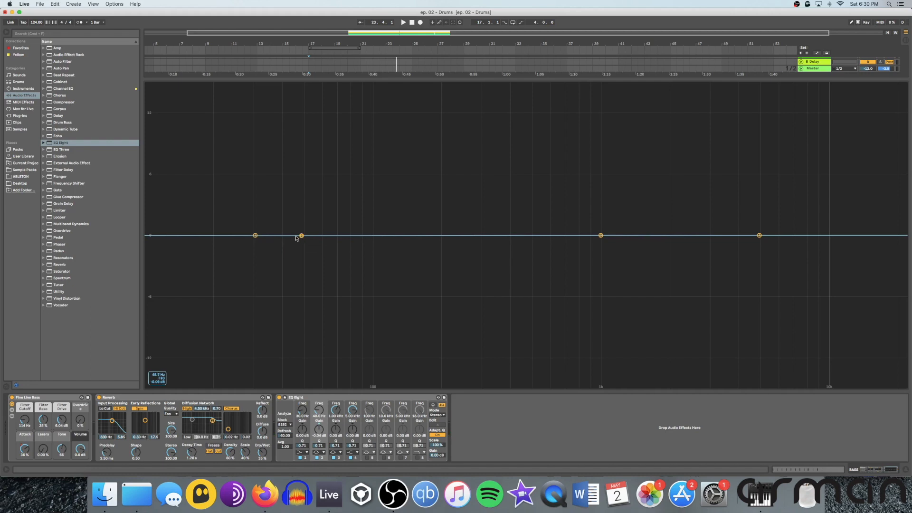
drag(301, 236, 301, 250)
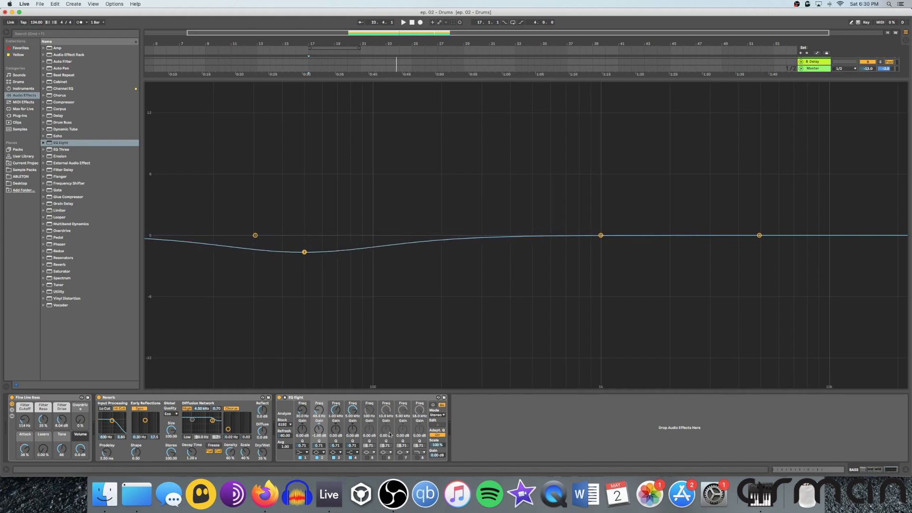
mouse_move(305, 251)
mouse_down()
mouse_move(306, 236)
mouse_move(305, 265)
mouse_move(302, 231)
mouse_move(307, 267)
mouse_move(306, 251)
mouse_up()
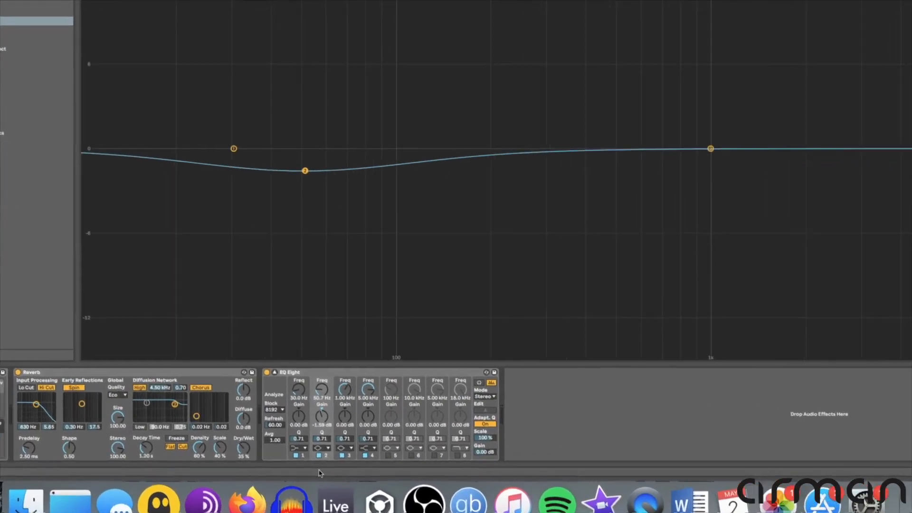
mouse_move(323, 437)
mouse_down()
mouse_move(323, 403)
mouse_move(323, 439)
mouse_move(323, 409)
mouse_move(323, 424)
mouse_up()
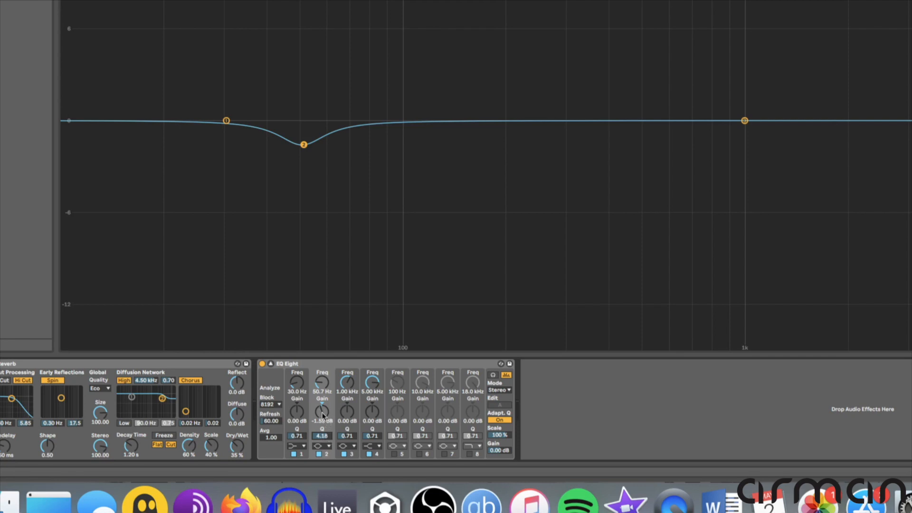
mouse_move(322, 411)
mouse_down()
mouse_move(322, 427)
mouse_move(322, 402)
mouse_move(322, 414)
mouse_up()
drag(303, 157, 305, 188)
Play the bass while retuning band 2 to about 40 Hz and easing its cut to about 3.3 dB
key(space)
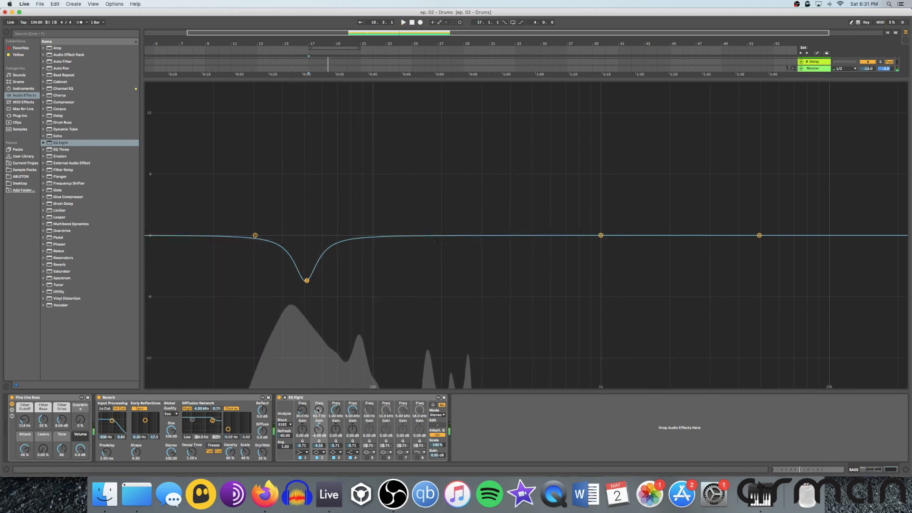
drag(319, 410, 319, 412)
key(space)
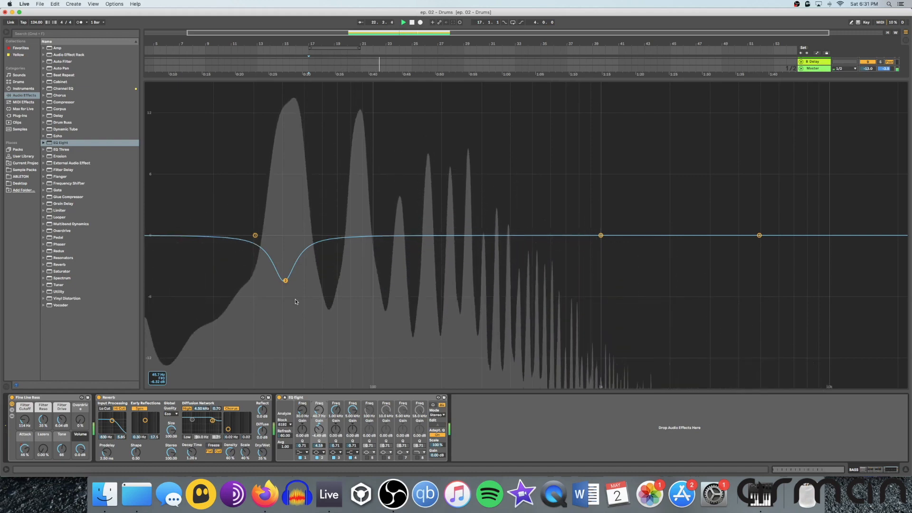
drag(285, 280, 285, 270)
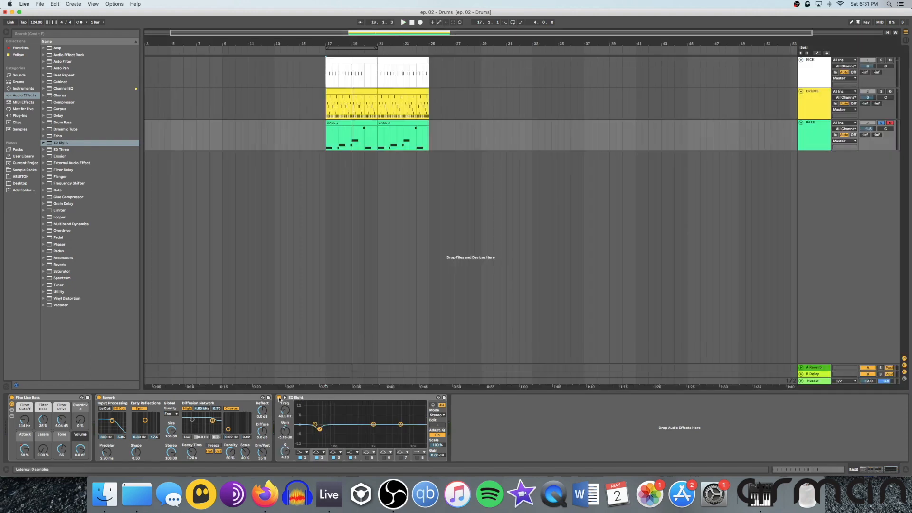
Play the soloed BASS track from bar 17 with its EQ Eight bypassed and re-enabled to compare the sound
key(space)
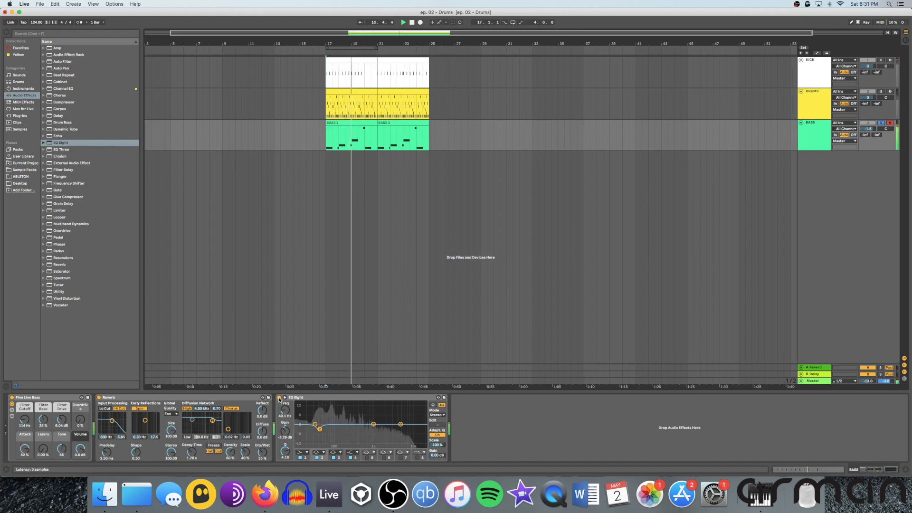
click(279, 398)
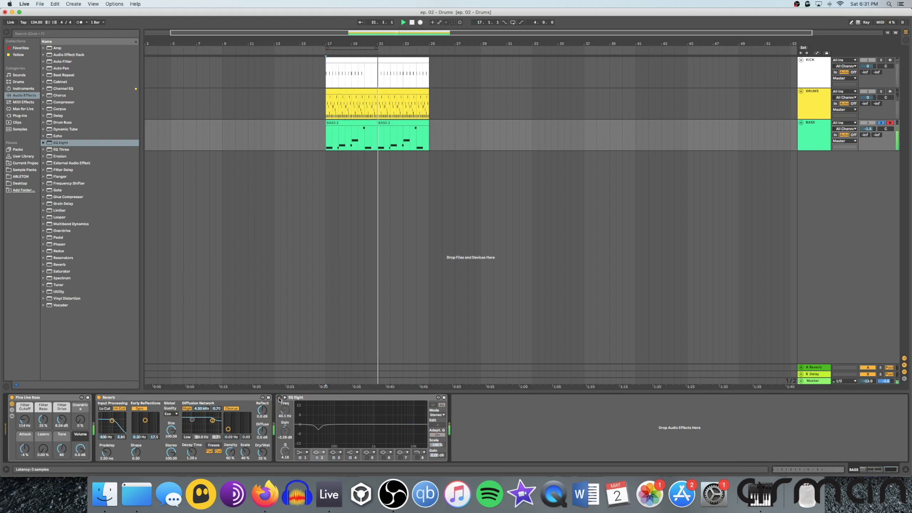
click(279, 399)
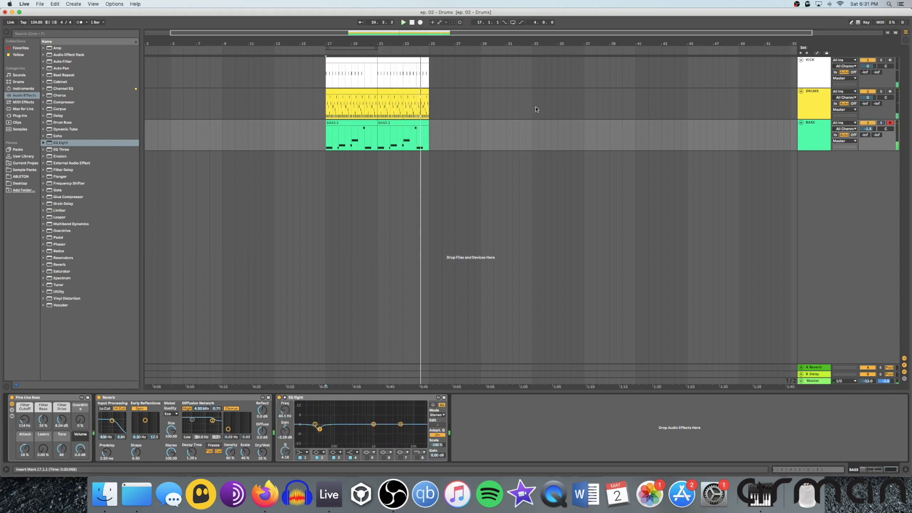
Play kick, drums and bass together from bar 17 with the bass EQ Eight bypassed and re-enabled to compare the mix
key(space)
scroll(347, 135, right, 1)
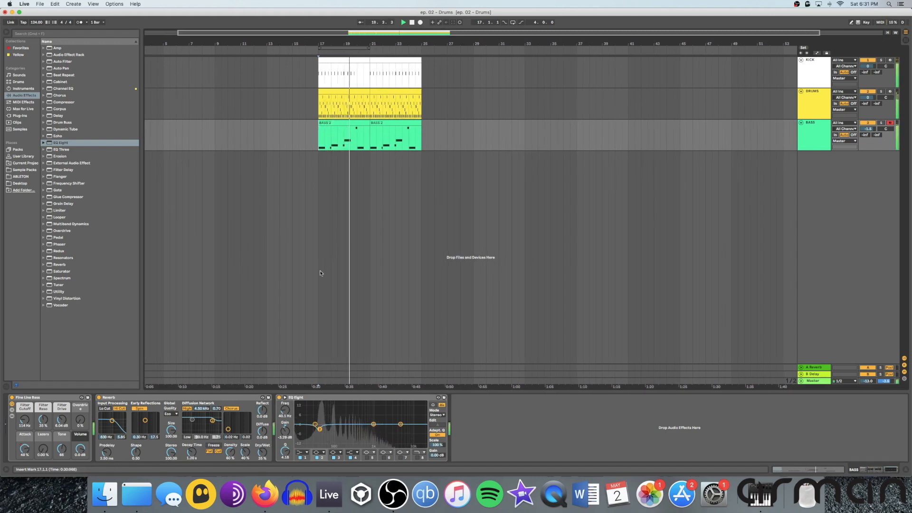
click(279, 397)
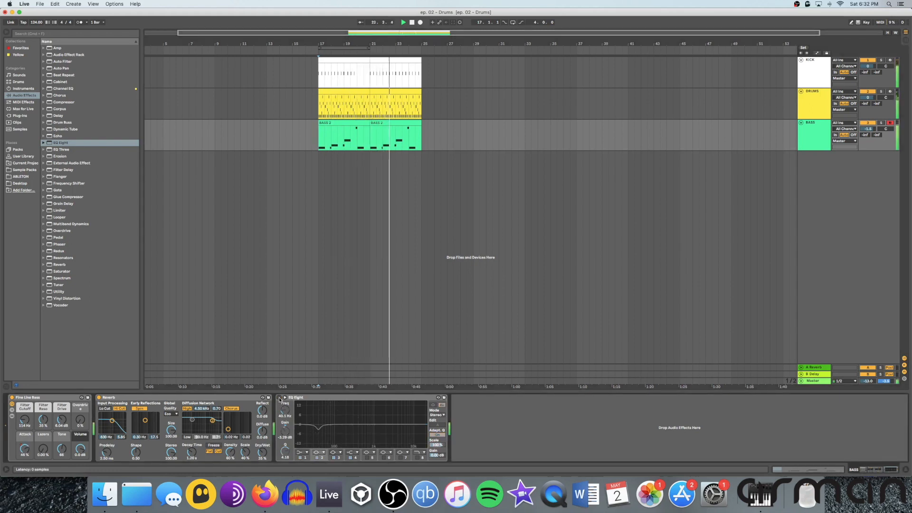
click(279, 398)
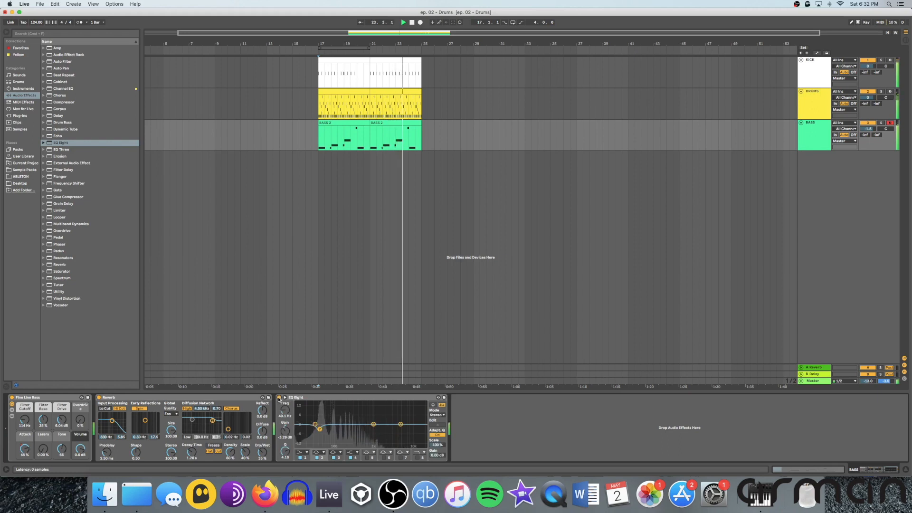
Widen the bass EQ Eight's band 2 cut to a Q of about 2.2 and deepen it to about 4.5 dB
double_click(354, 414)
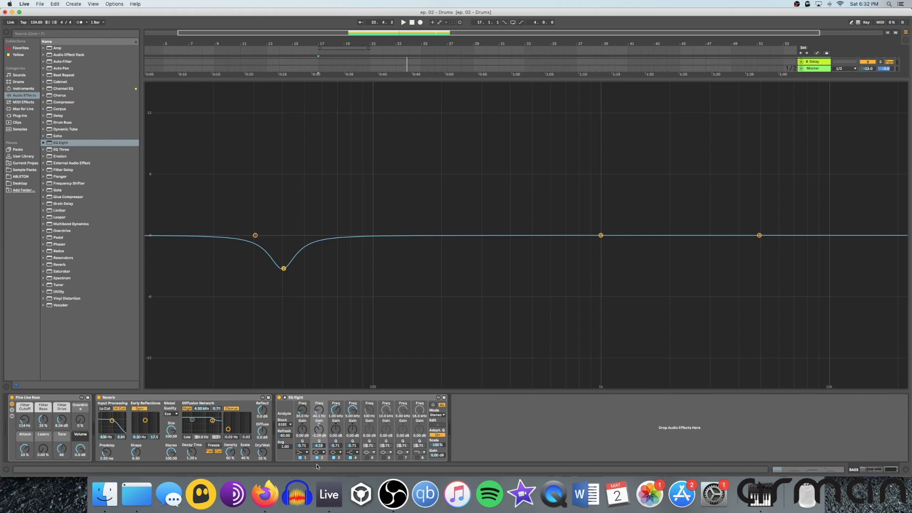
drag(319, 448, 319, 466)
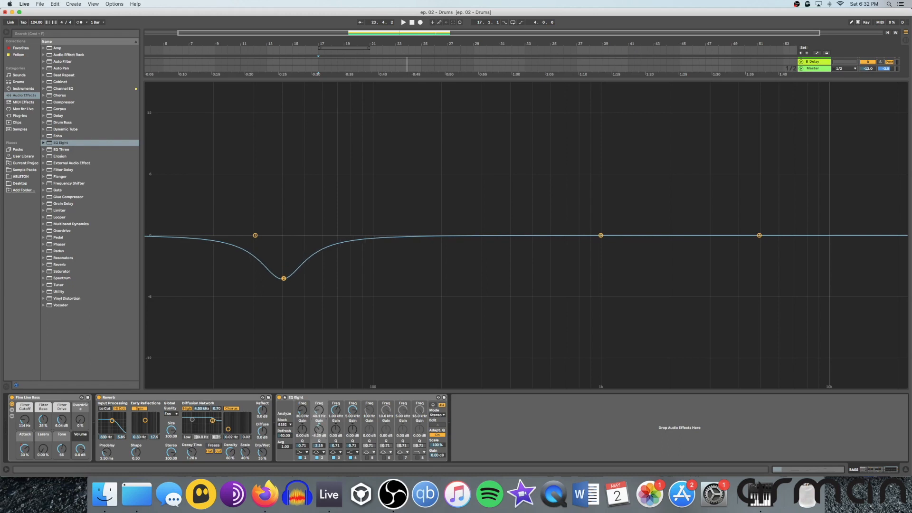
Replay the bass with the wider EQ cut bypassed and re-enabled to compare it, then collapse the enlarged display and stop playback
key(space)
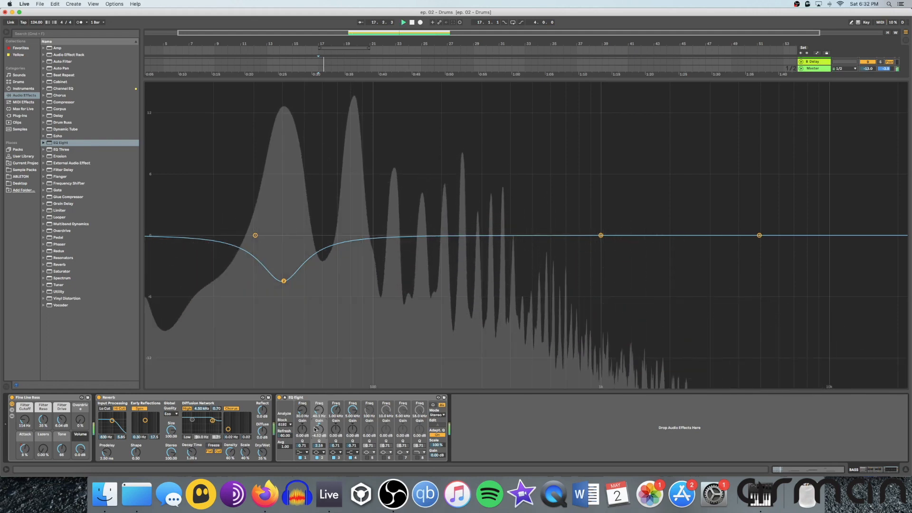
click(279, 397)
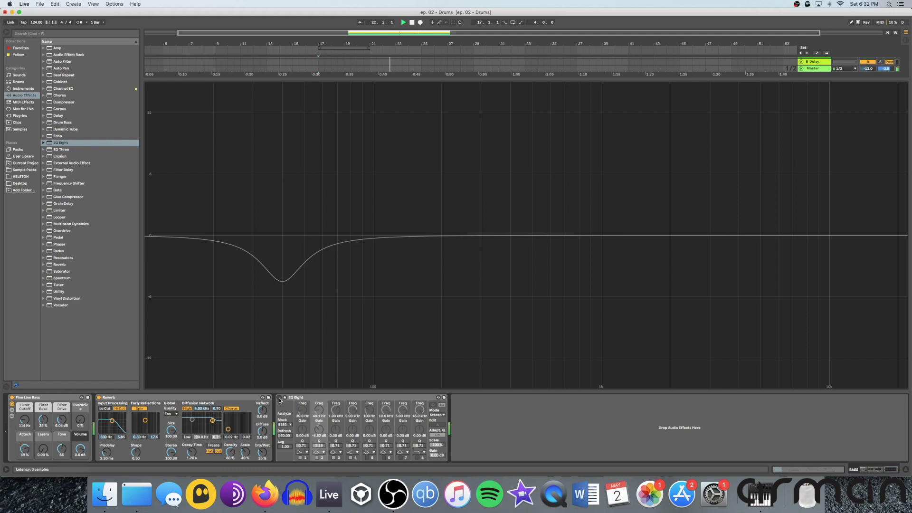
click(279, 397)
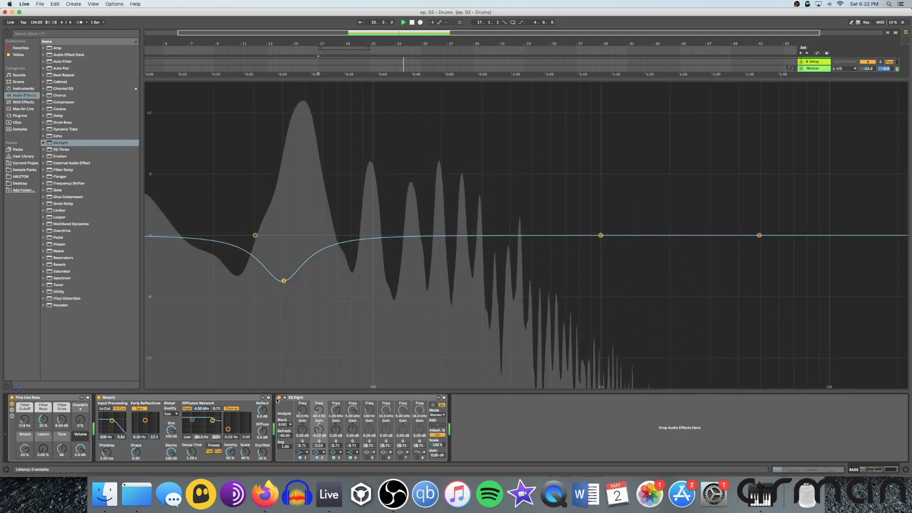
key(Escape)
key(space)
Play the lead melody arrangement from bar 17 with the kick, drums, bass, Rubber and PAD tracks together
click(370, 139)
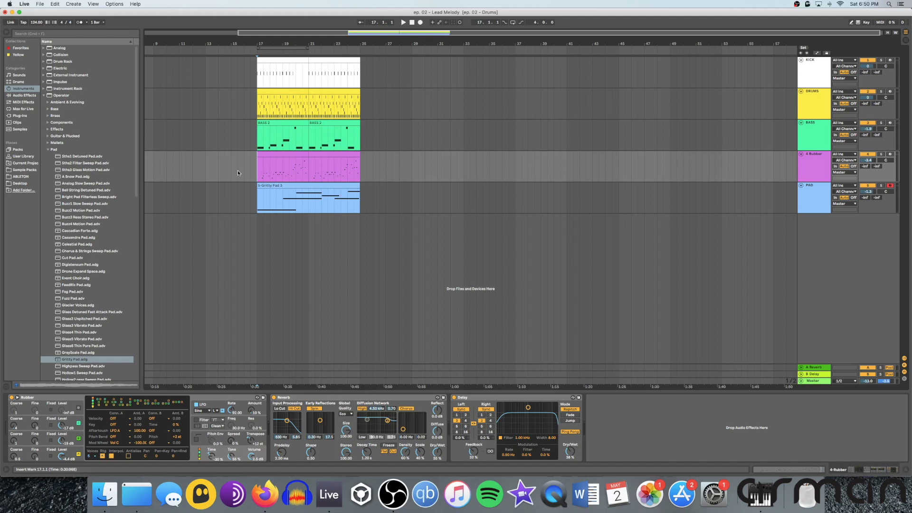
key(space)
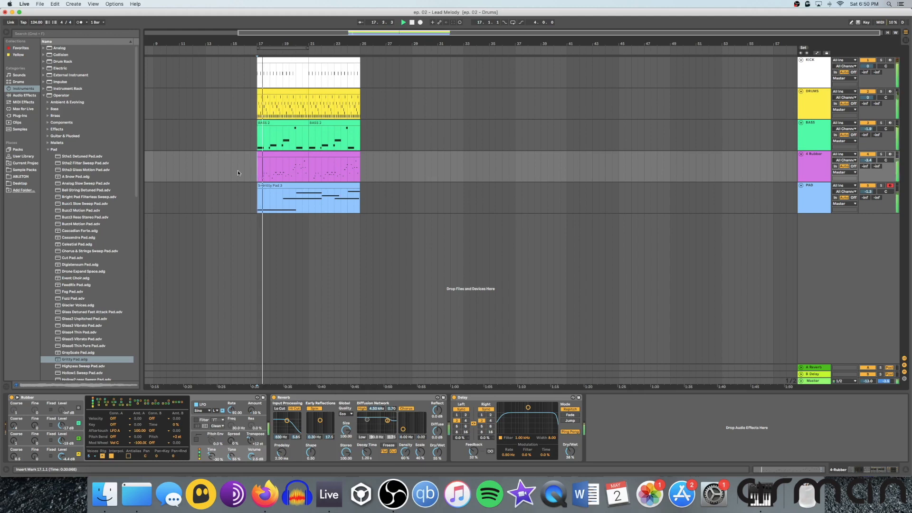